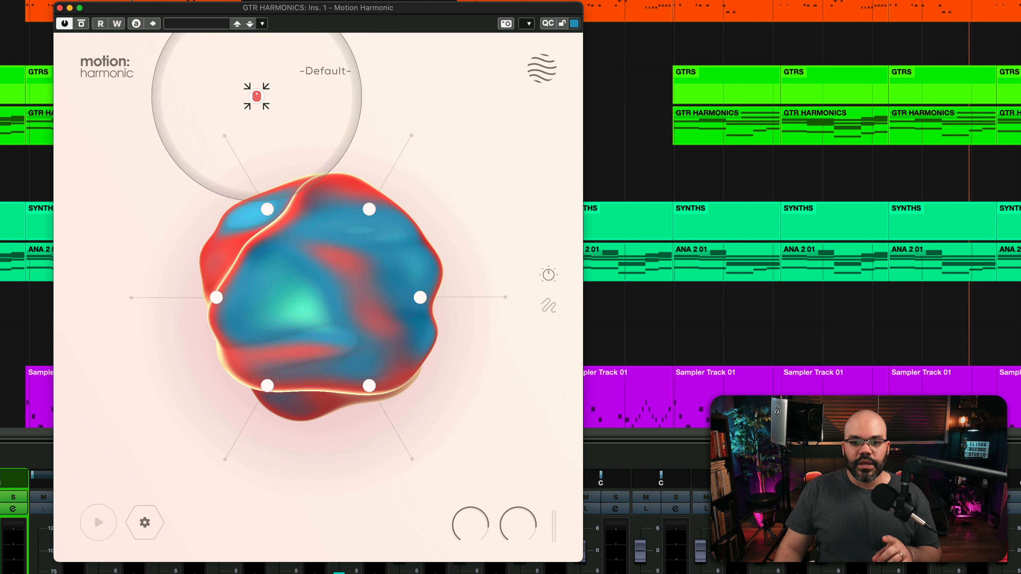
Browse the preset library, including the full list and the Simple Paths and Vocals categories.
left_click(312, 71)
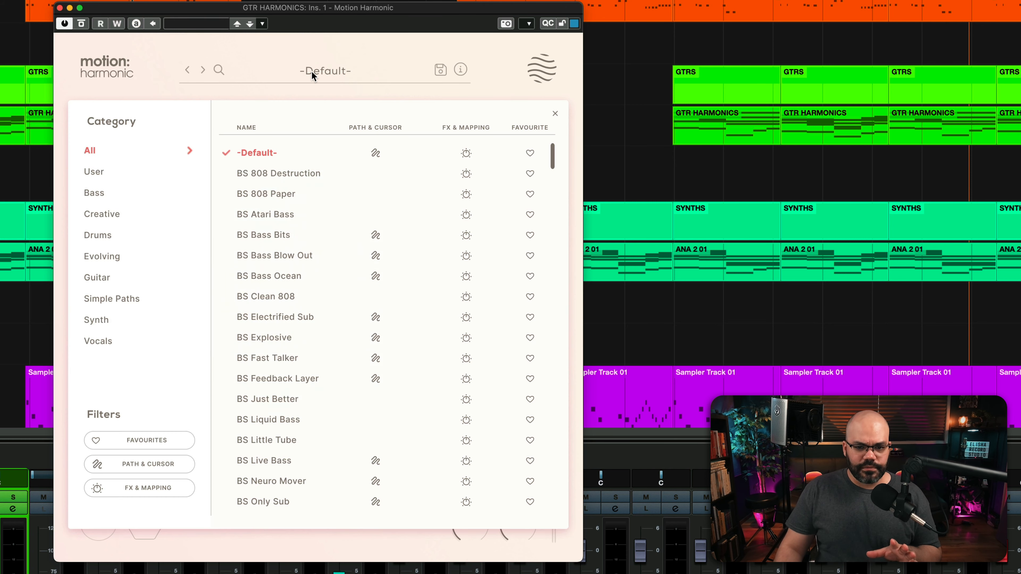
scroll(267, 354, "down", 20)
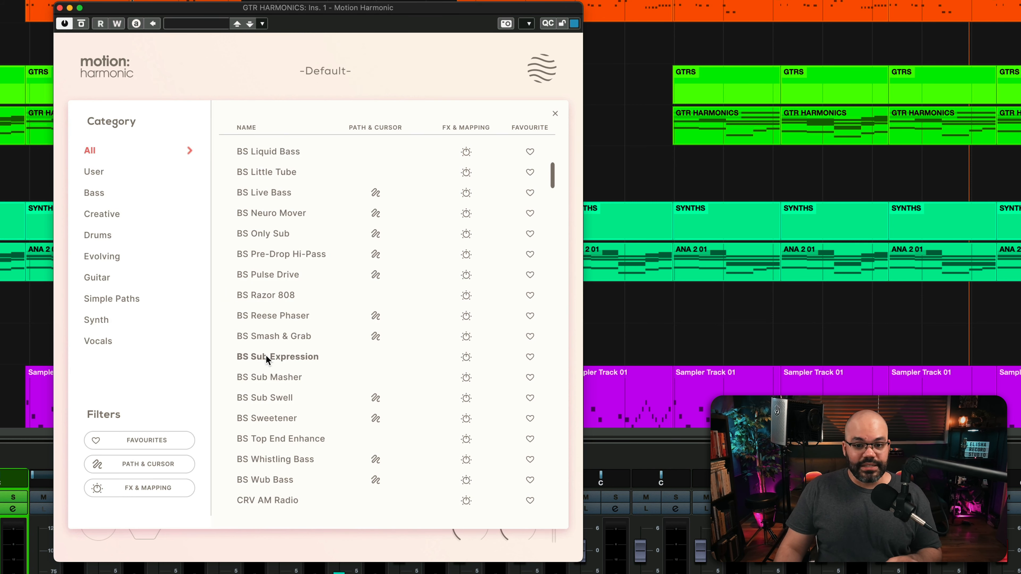
scroll(267, 353, "up", 20)
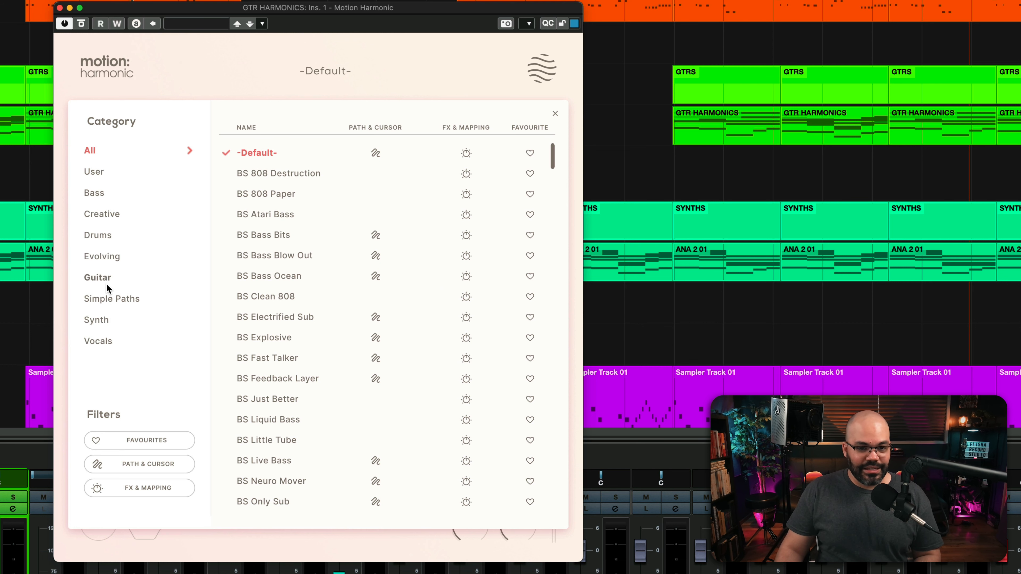
left_click(107, 301)
left_click(117, 341)
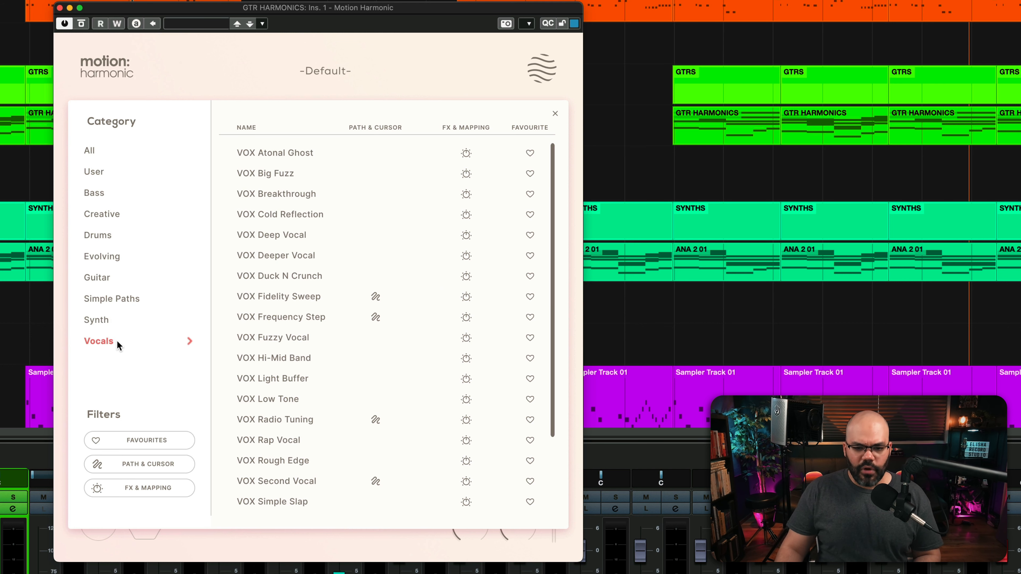
left_click(100, 525)
Reveal the extra motion controls and try the cursor's attract and repel behaviour.
left_click(145, 523)
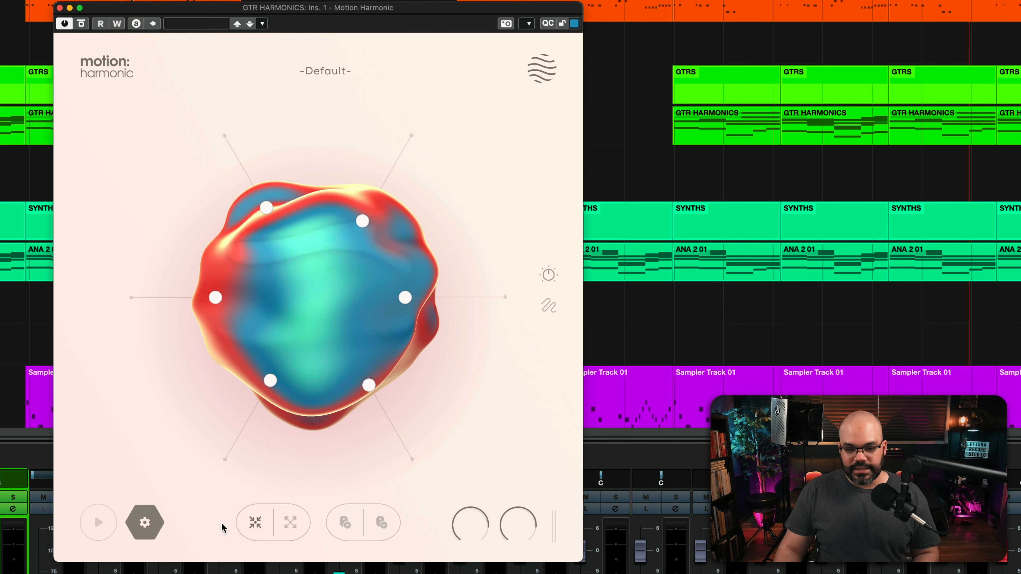
left_click(252, 530)
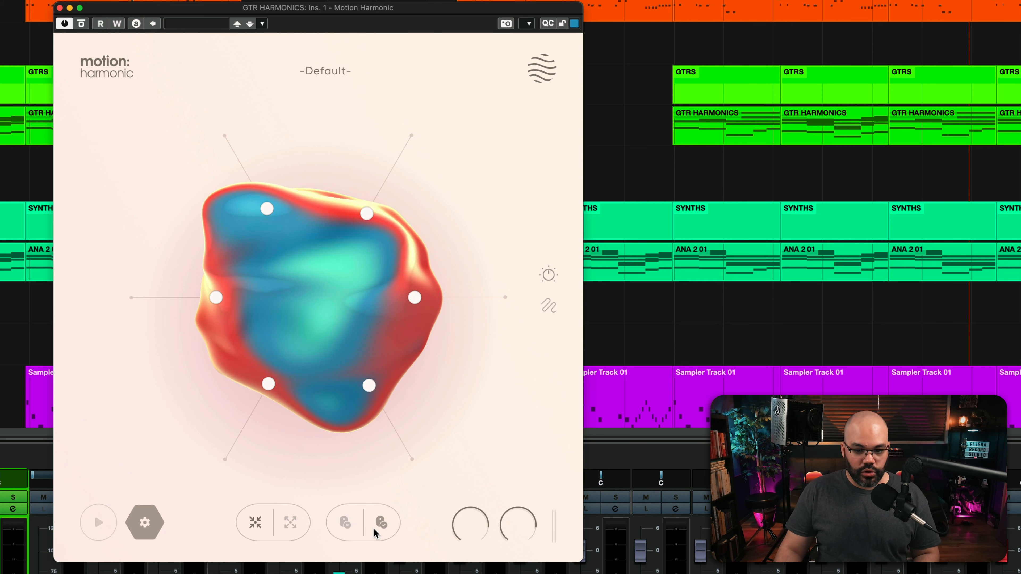
left_click(252, 523)
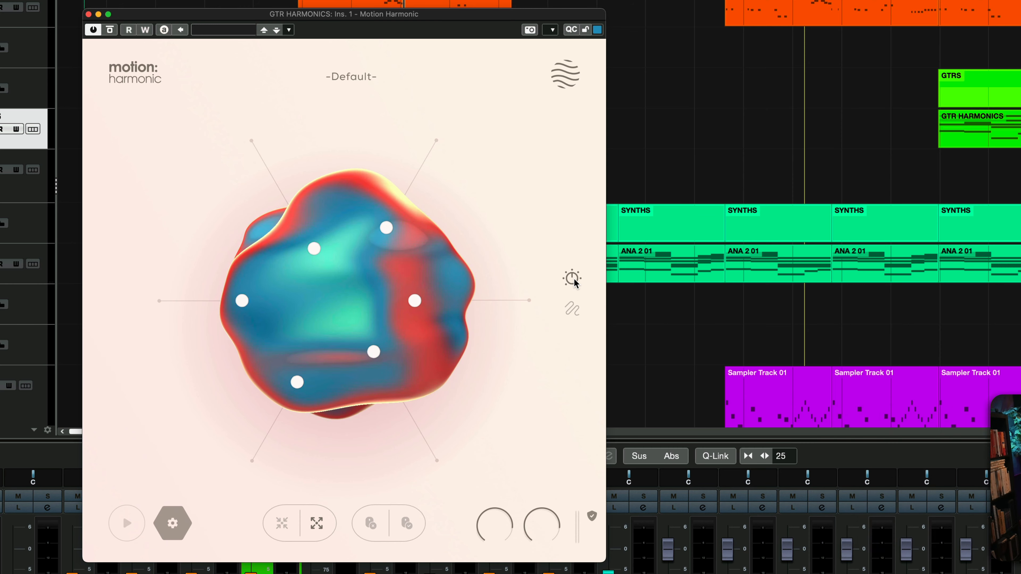
Show the effects parameters and check the graph views of the effects and filters.
left_click(574, 279)
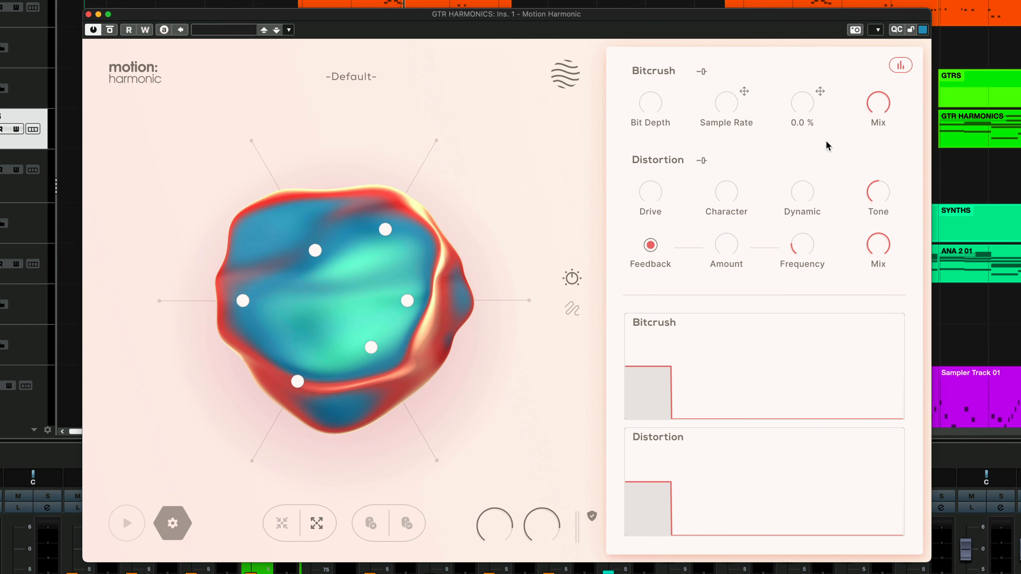
left_click(900, 65)
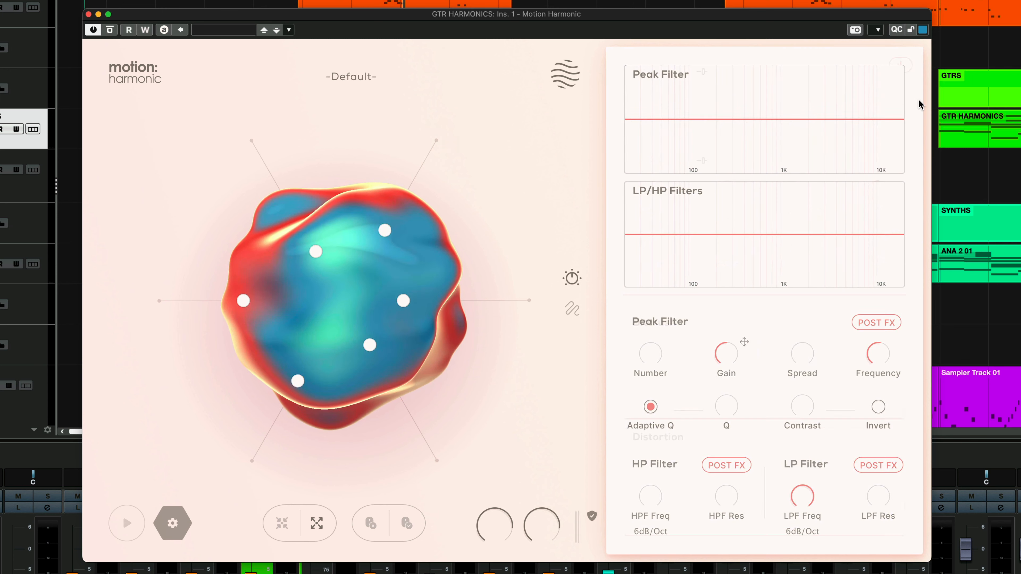
left_click(900, 65)
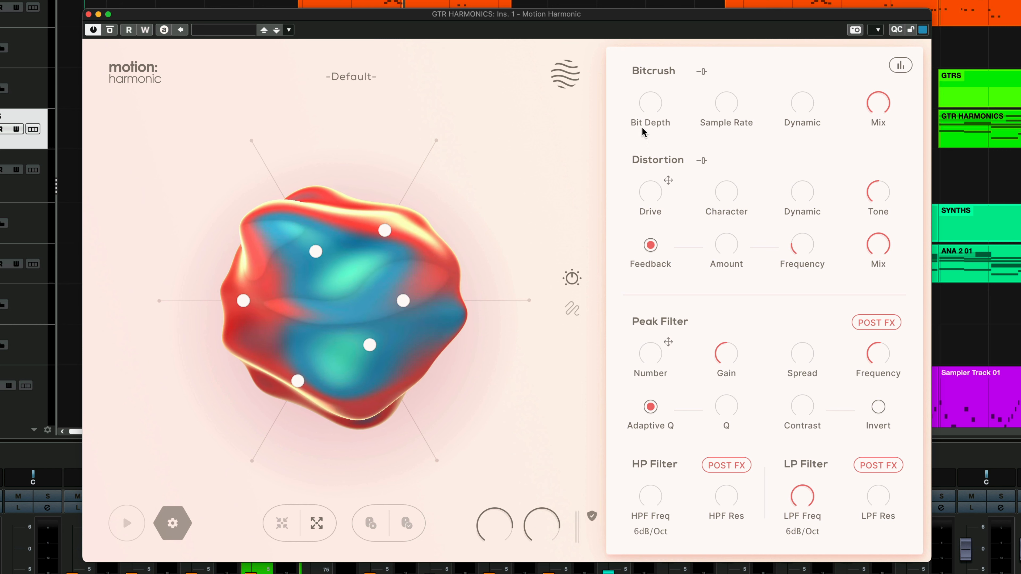
Bypass the Bitcrush, Distortion, Peak Filter, HP Filter and LP Filter sections.
left_click(624, 71)
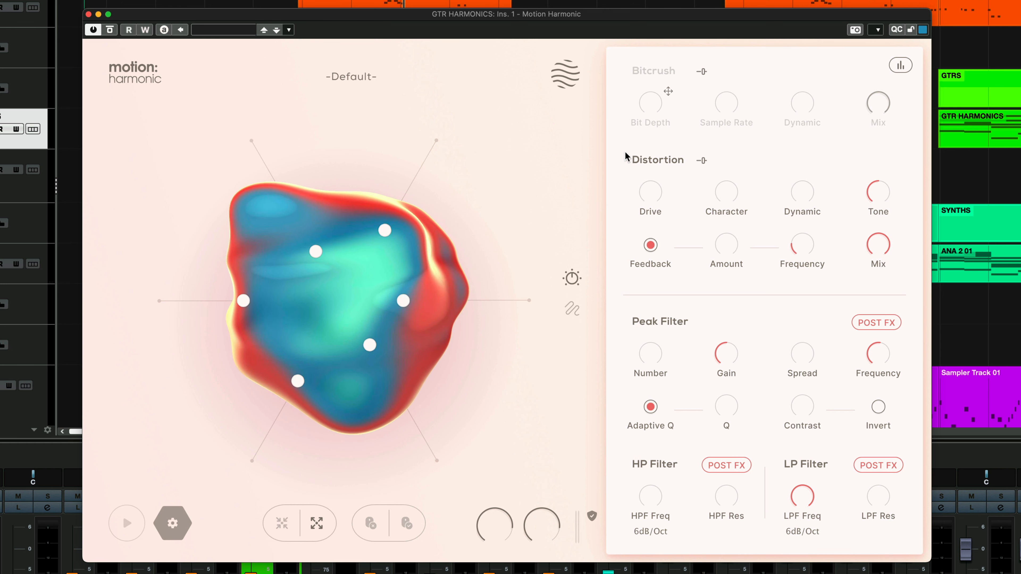
left_click(624, 160)
left_click(625, 322)
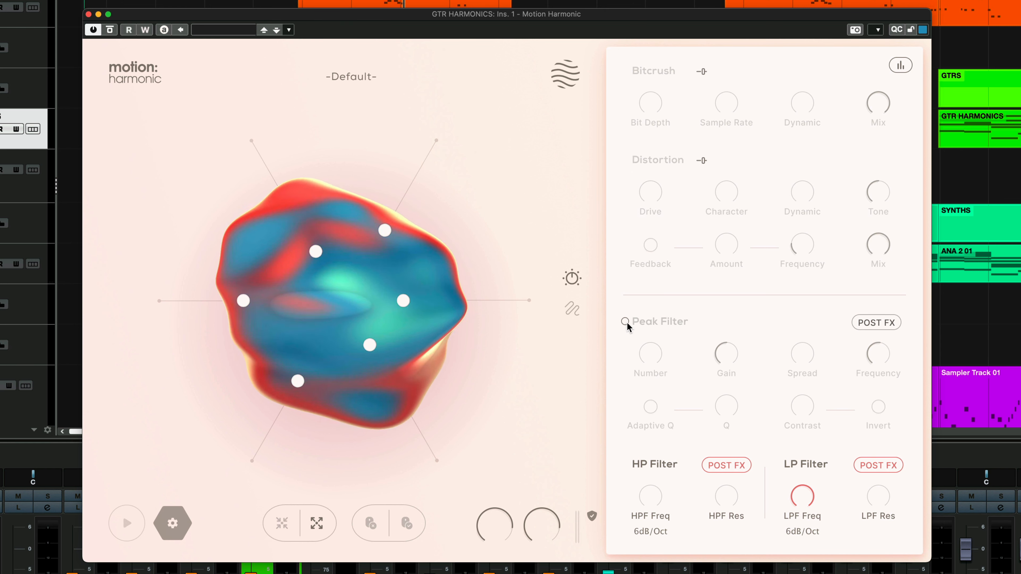
left_click(624, 464)
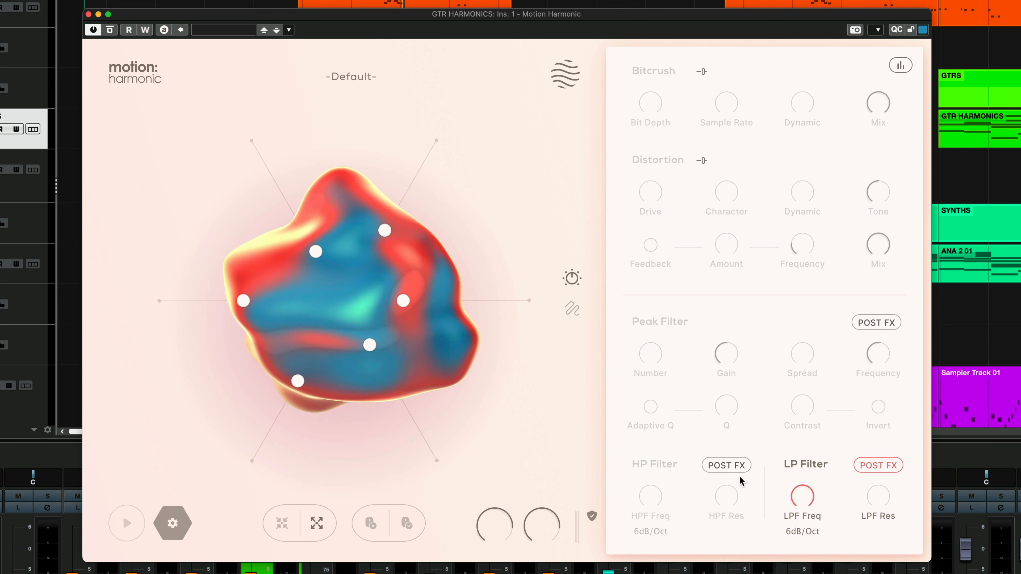
left_click(777, 464)
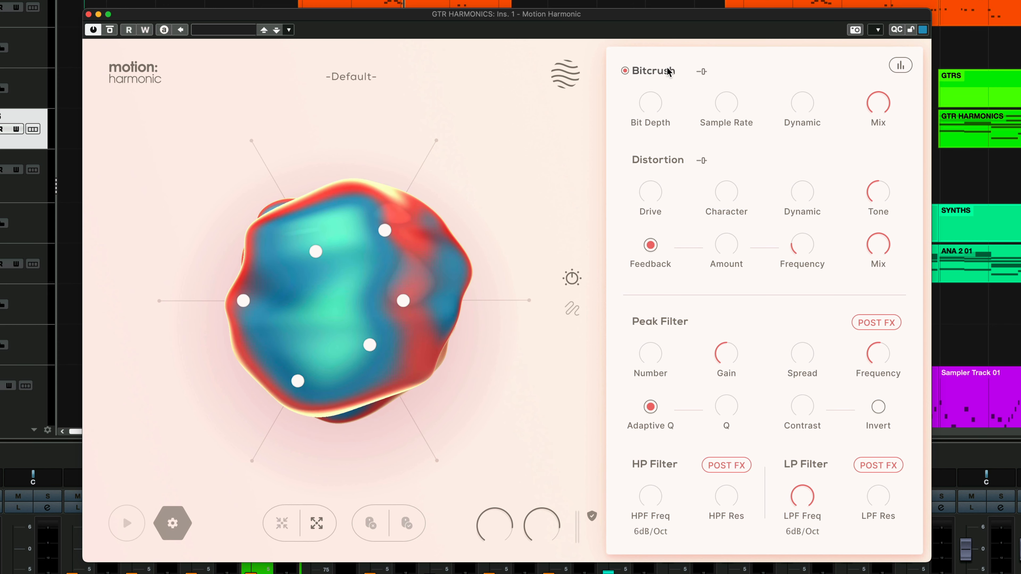
Narrow the Bitcrush frequency range from both ends, with the low limit at about 108 Hz.
mouse_move(751, 72)
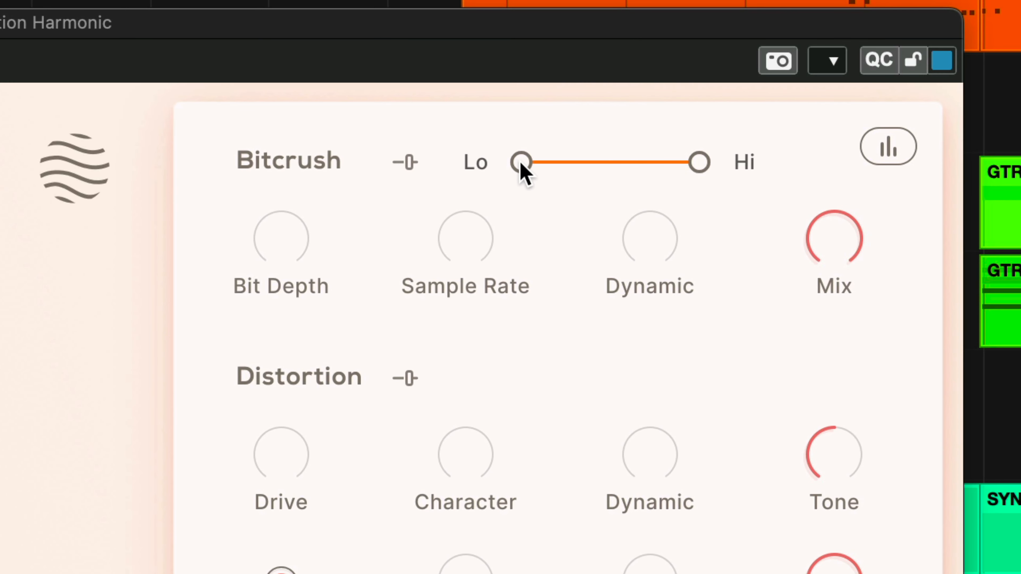
left_click_drag(522, 164, 574, 165)
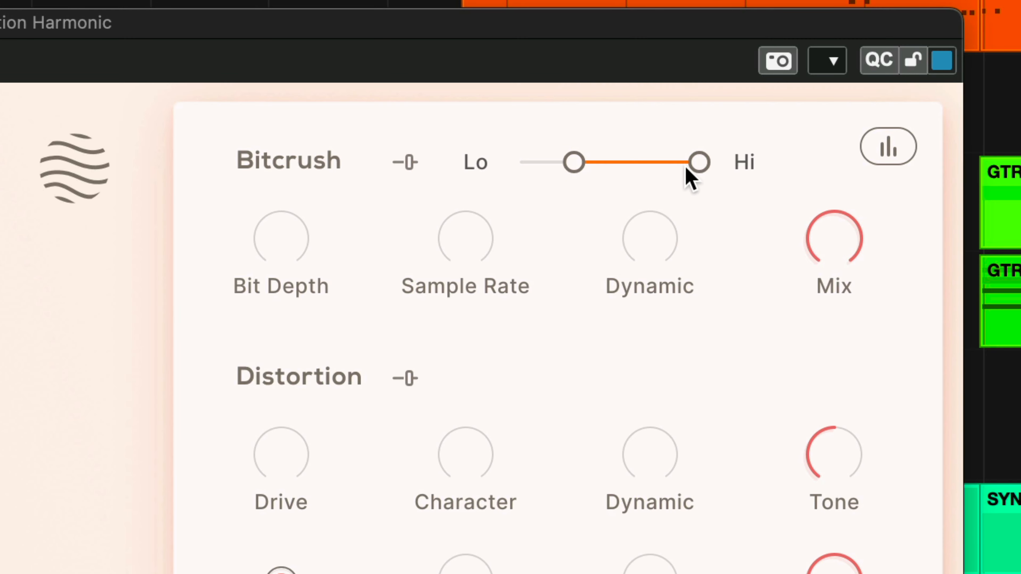
left_click_drag(687, 169, 660, 177)
left_click_drag(578, 171, 564, 170)
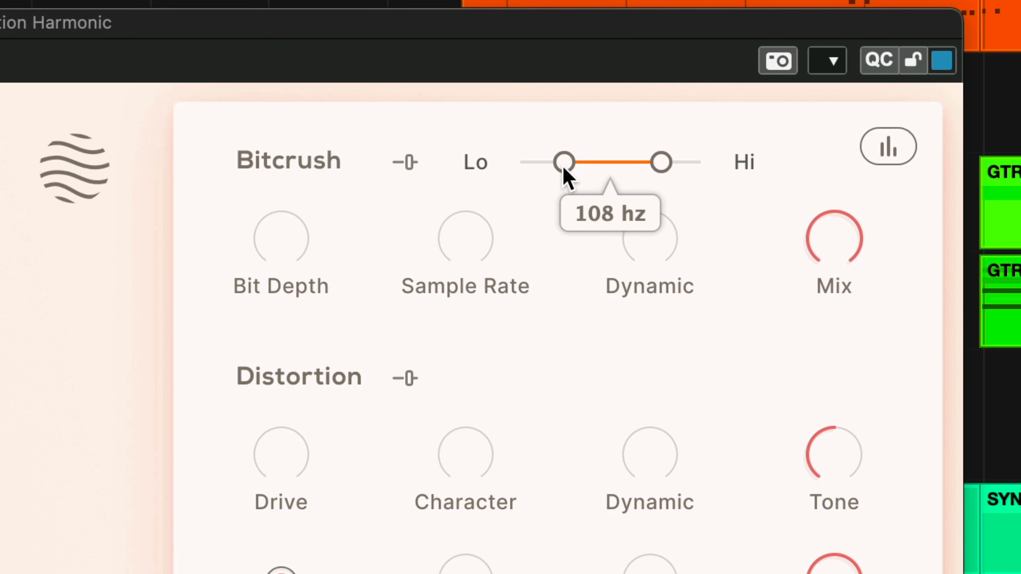
left_click_drag(563, 165, 562, 166)
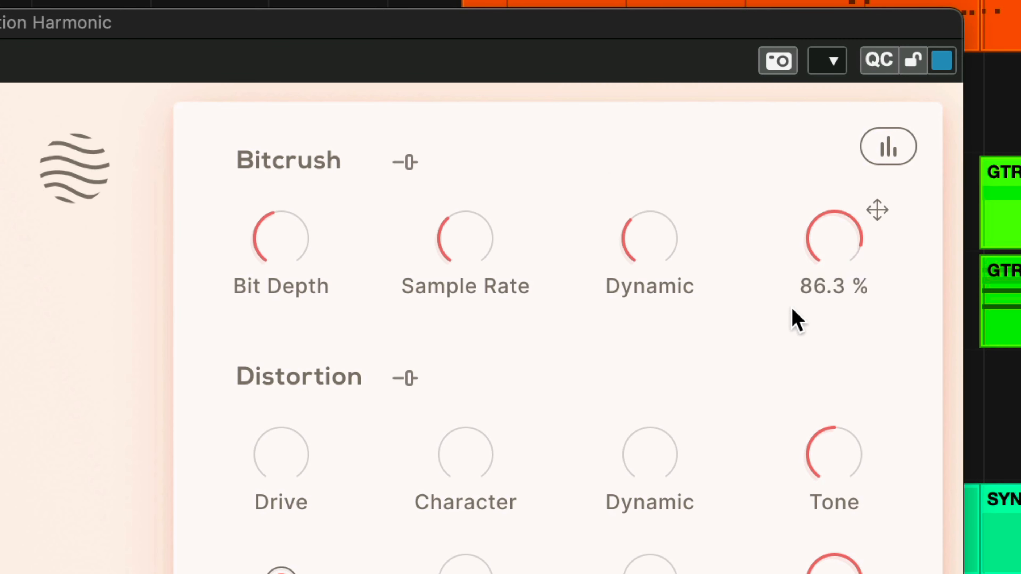
Set the Bitcrush Bit Depth to 28.3 %, the Sample Rate to 17.2 % and the Mix to 83.5 %.
left_click_drag(791, 307, 823, 266)
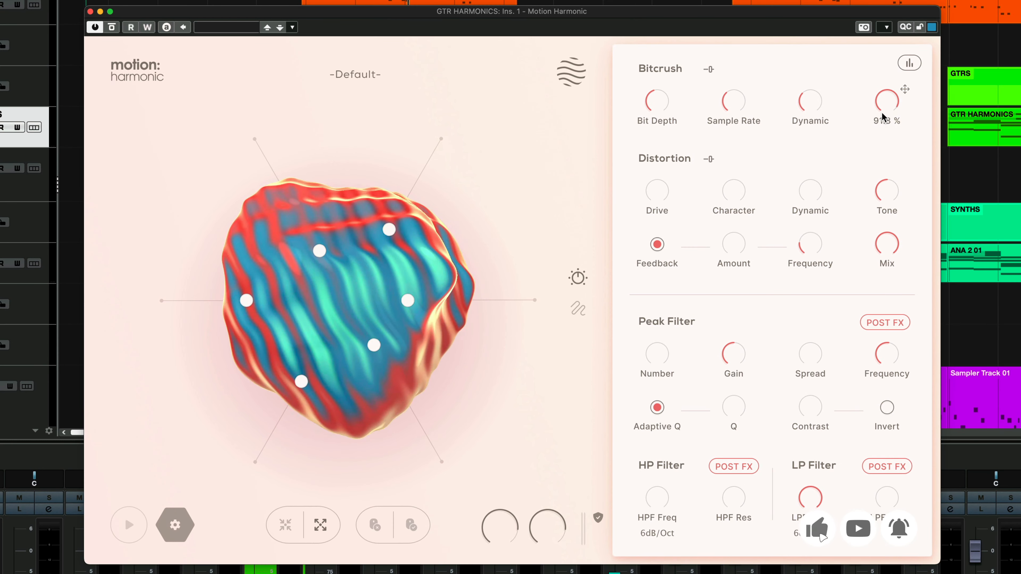
left_click_drag(882, 117, 881, 122)
left_click_drag(878, 233, 877, 152)
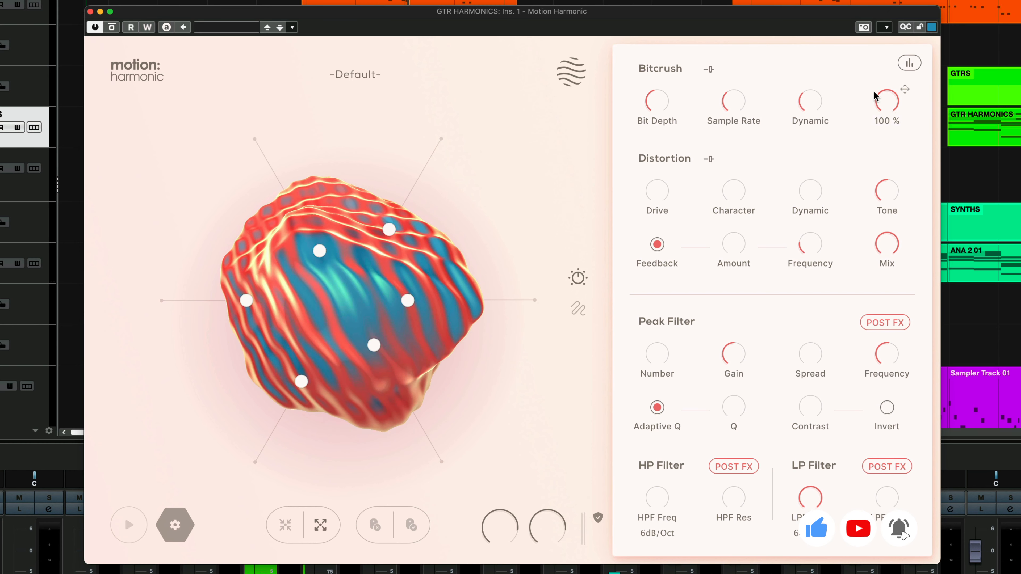
left_click_drag(873, 108, 870, 107)
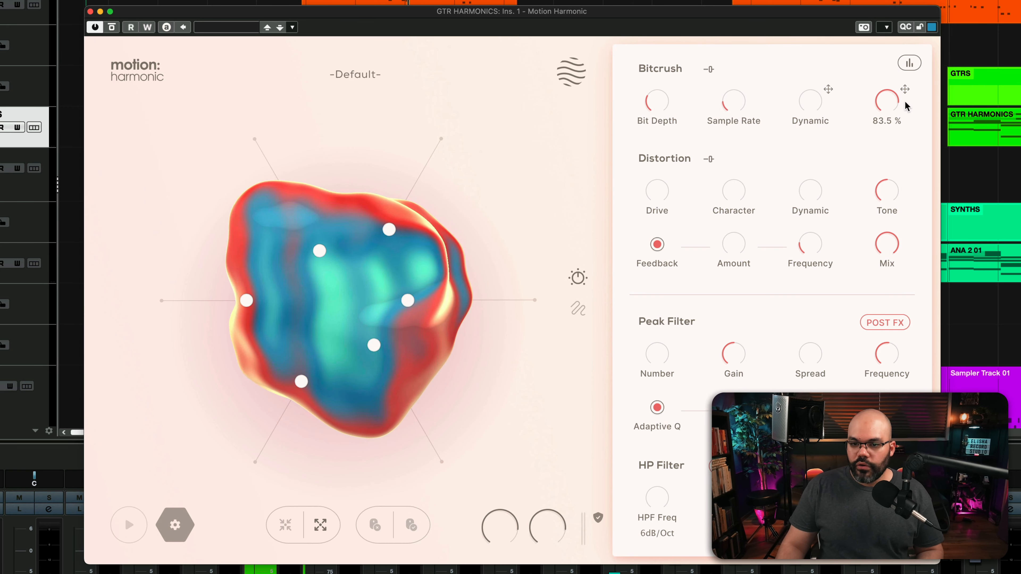
Map the Bitcrush Bit Depth to the upper-right node of the motion shape.
mouse_move(672, 90)
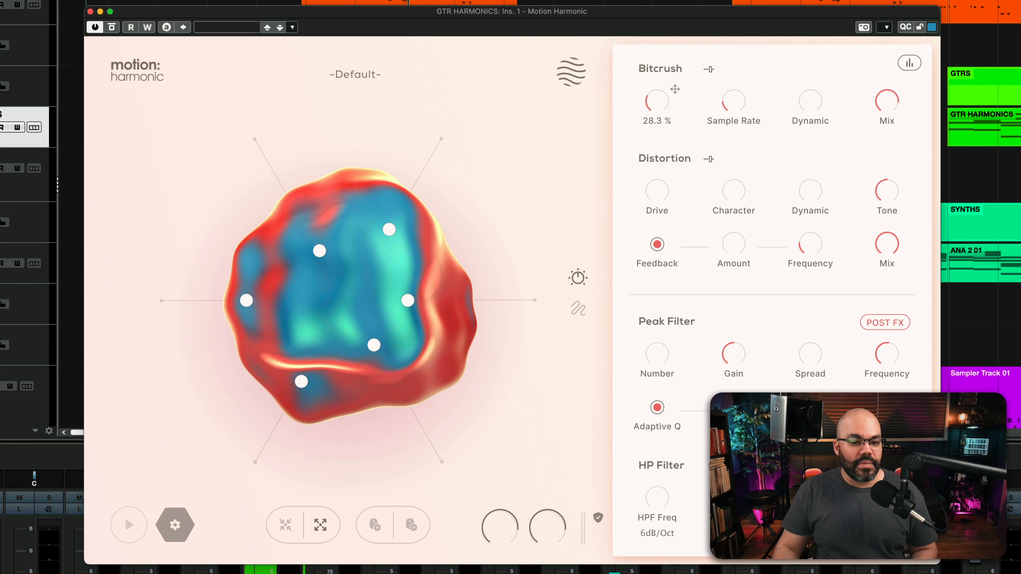
left_click_drag(674, 89, 563, 167)
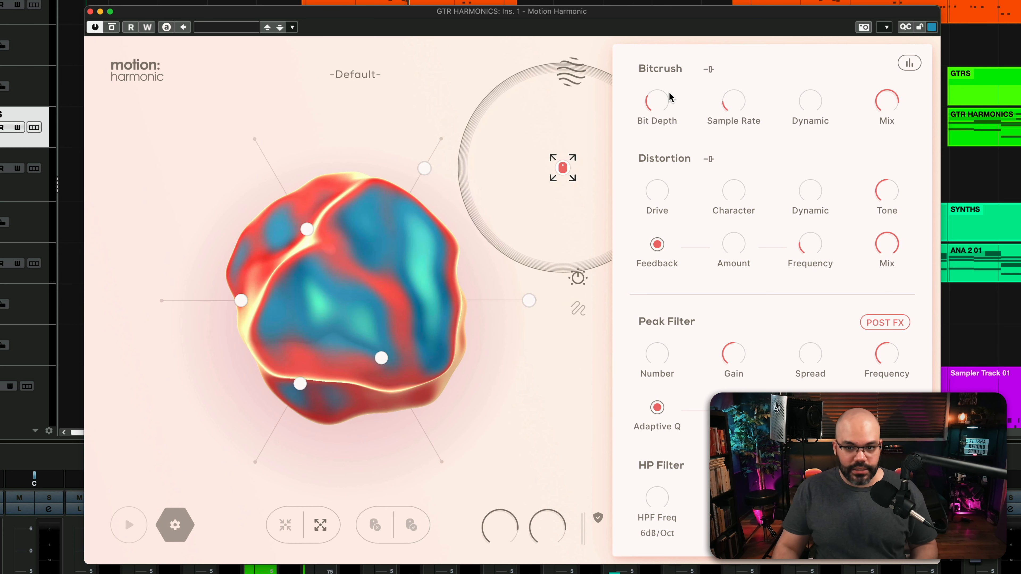
left_click_drag(675, 89, 441, 142)
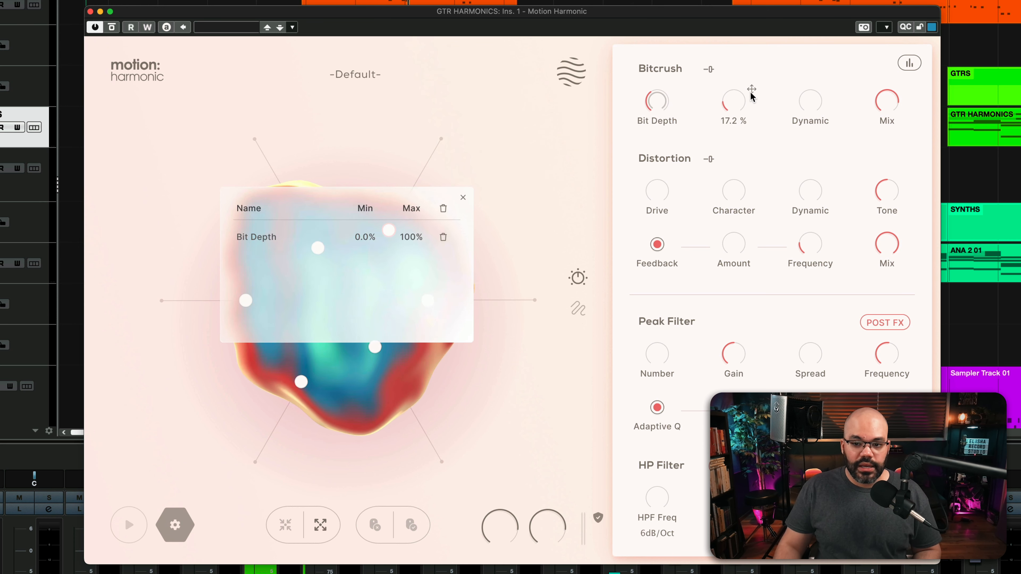
Map the Distortion Drive to the upper-left node of the motion shape and close the mapping list.
left_click_drag(675, 179, 262, 137)
left_click(675, 342)
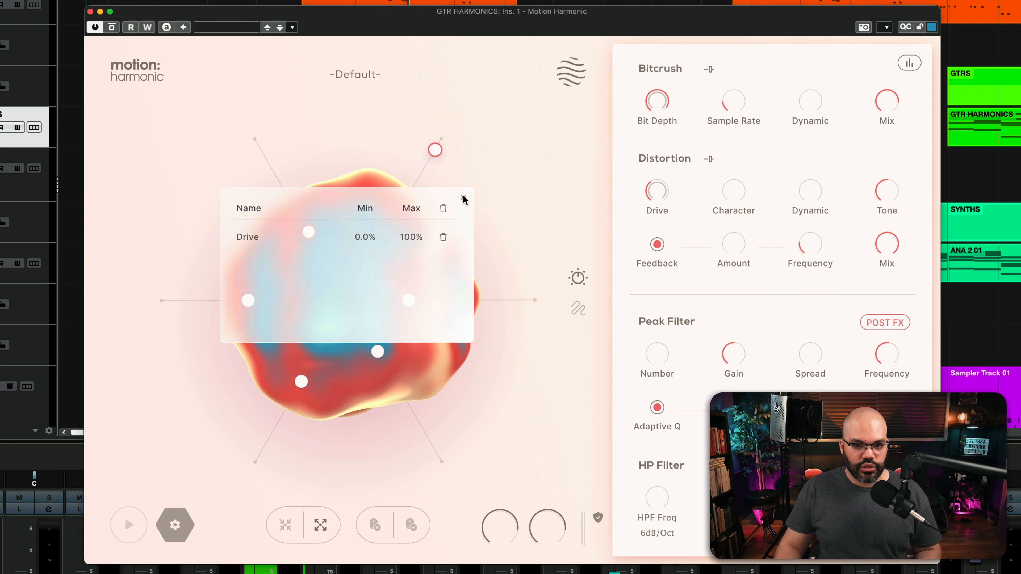
left_click(463, 198)
Map the Bitcrush Sample Rate to the upper-right node too, and move the motion cursor around the mapped nodes to test the modulation.
left_click_drag(280, 152, 432, 157)
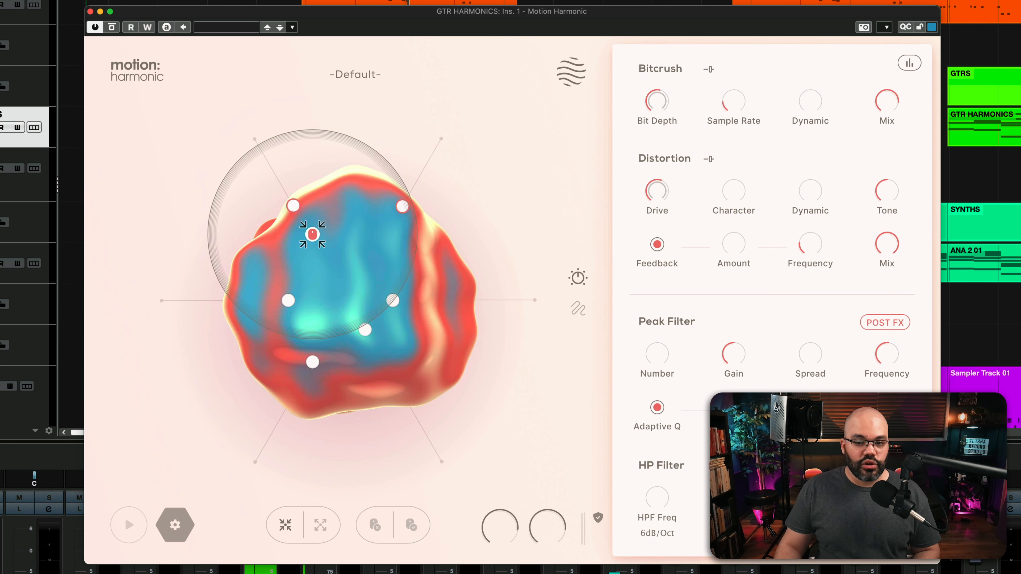
left_click_drag(313, 234, 244, 167)
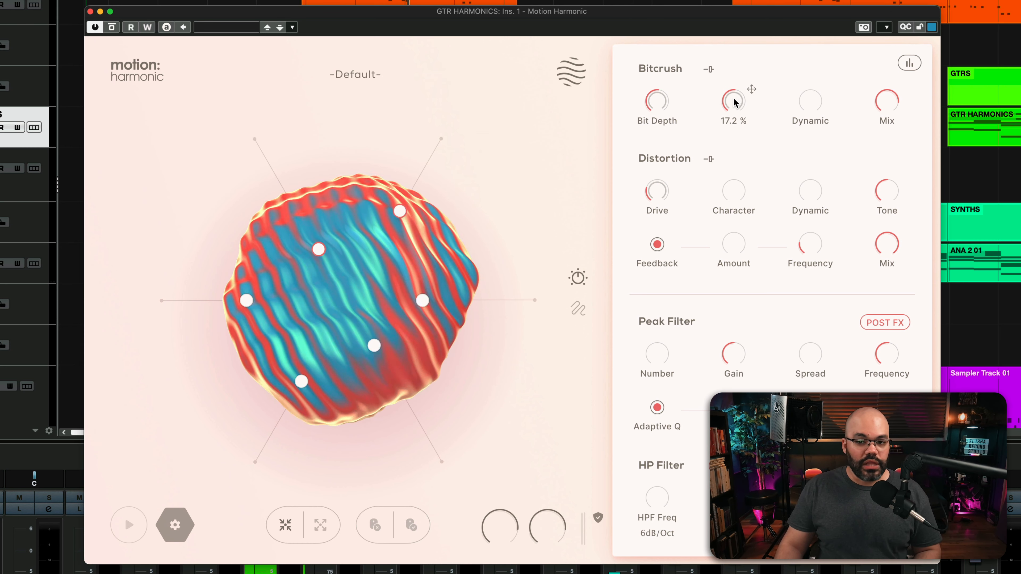
left_click(398, 217)
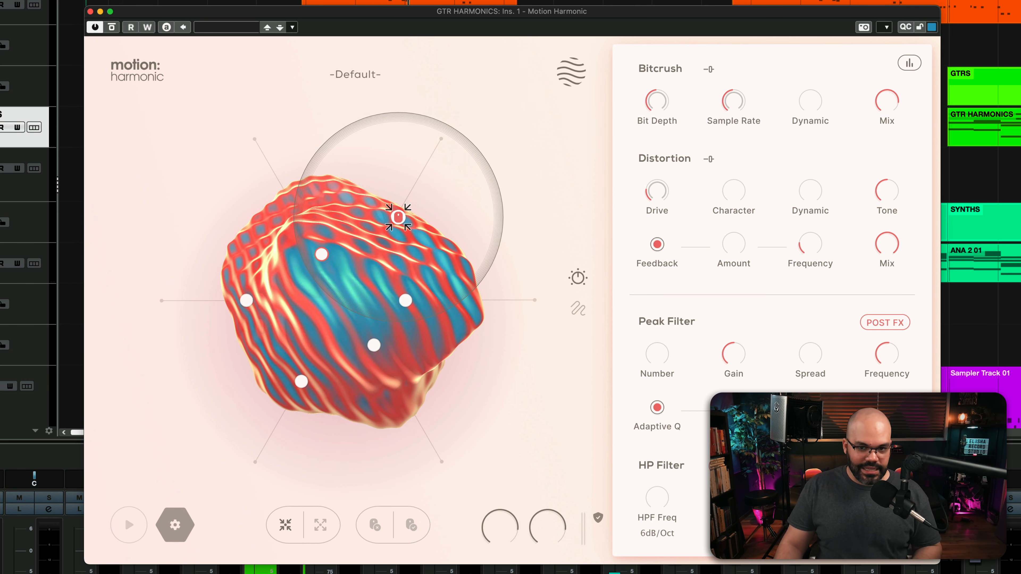
left_click_drag(398, 217, 500, 172)
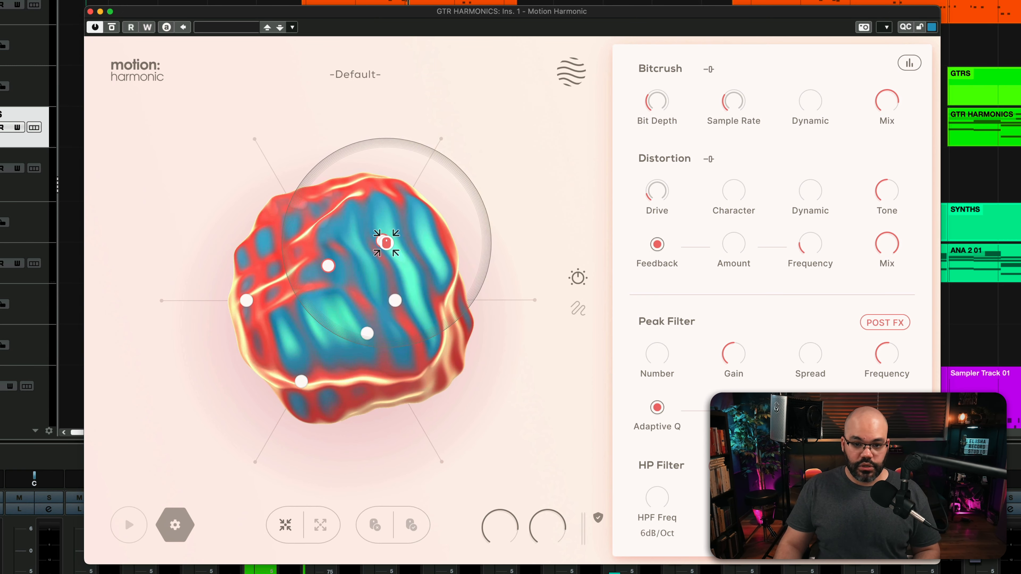
Limit the upper-right node's mapping ranges to 21.8–81.1 % for Bit Depth and 11.9–87.5 % for Sample Rate.
left_click(389, 231)
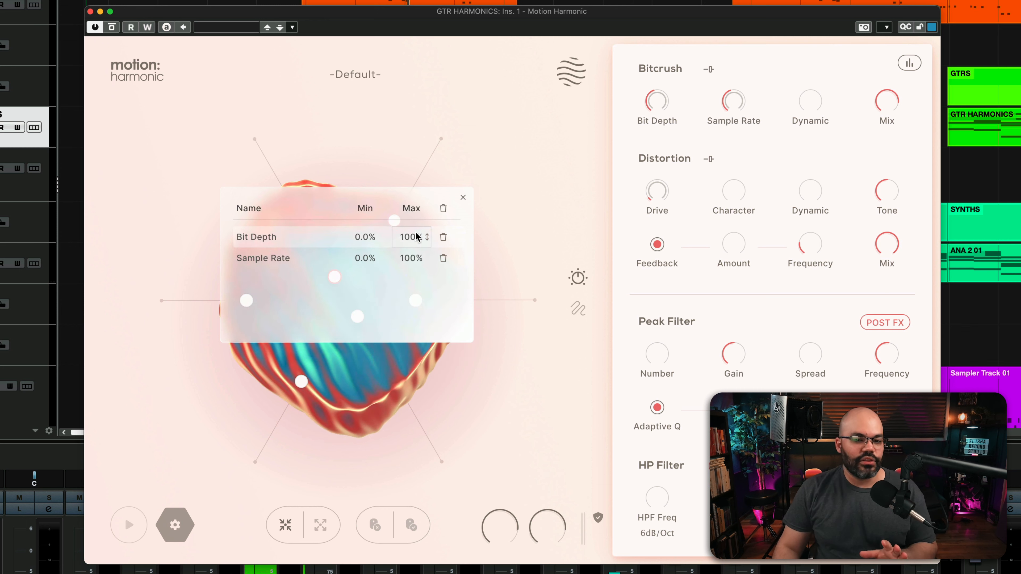
left_click_drag(415, 247, 415, 263)
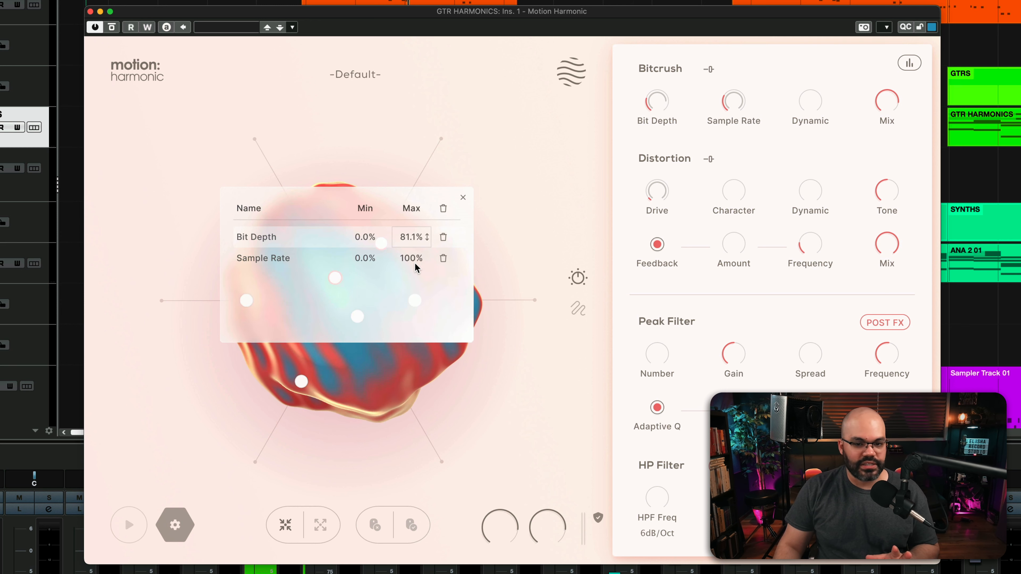
left_click_drag(373, 201, 373, 207)
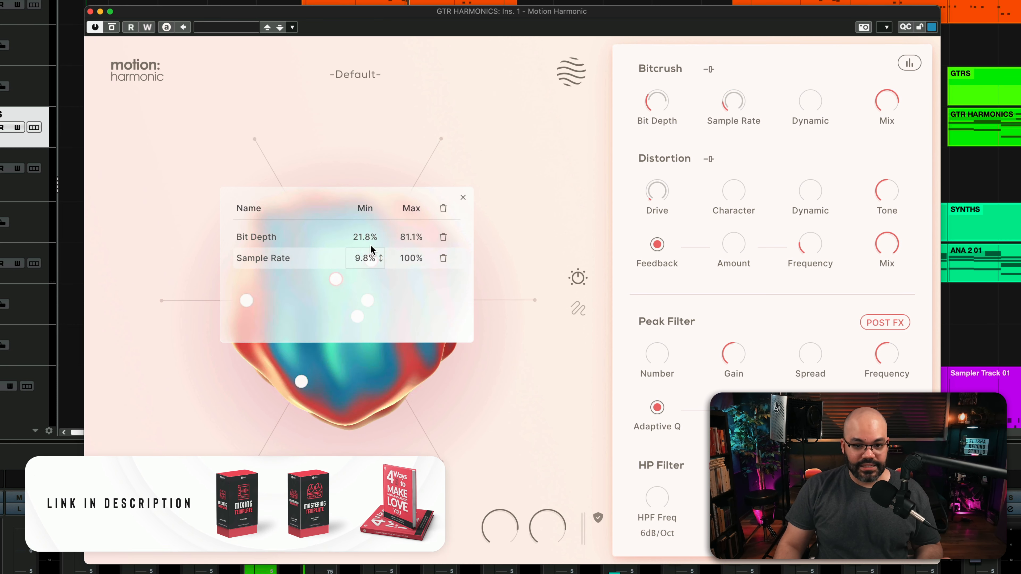
left_click_drag(370, 244, 370, 242)
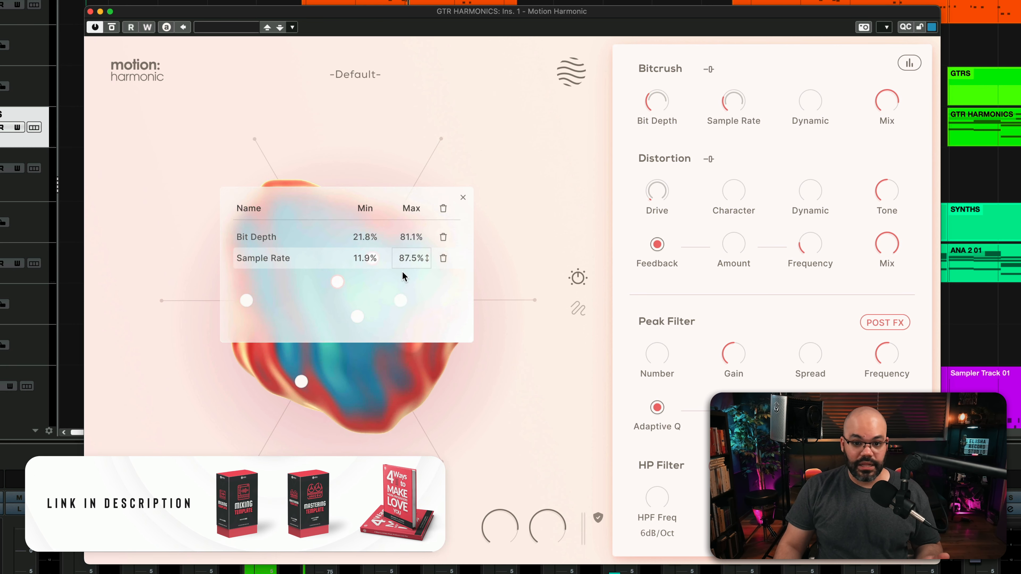
Clear all mappings from the upper-right node and map only the Bitcrush Bit Depth to it again.
left_click(443, 208)
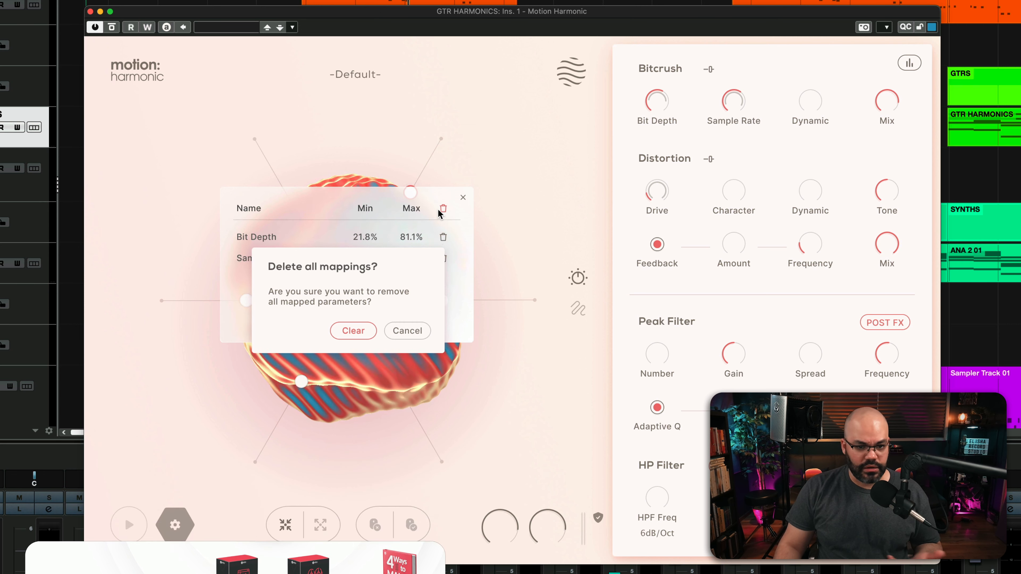
left_click(353, 332)
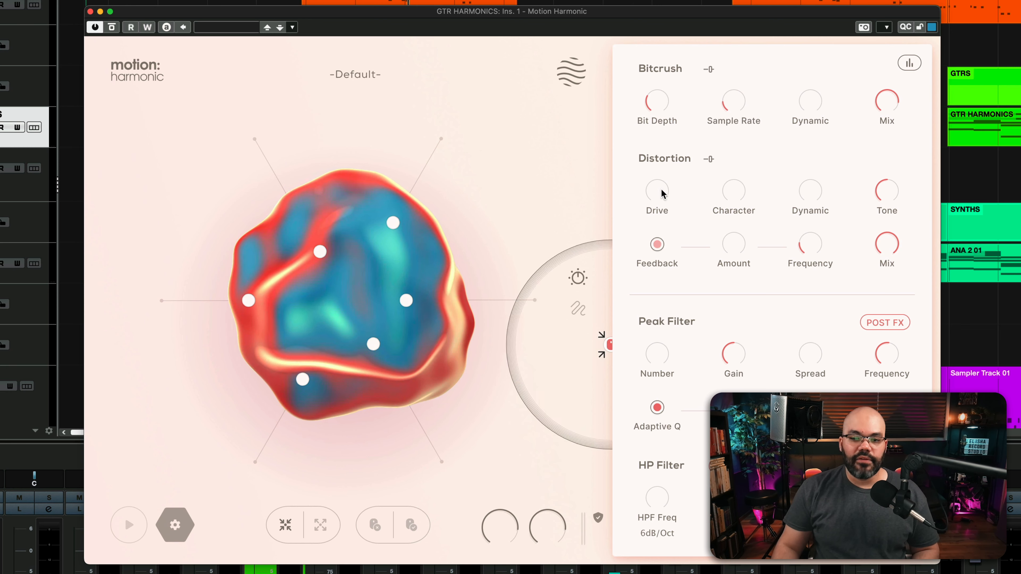
left_click_drag(672, 97, 442, 147)
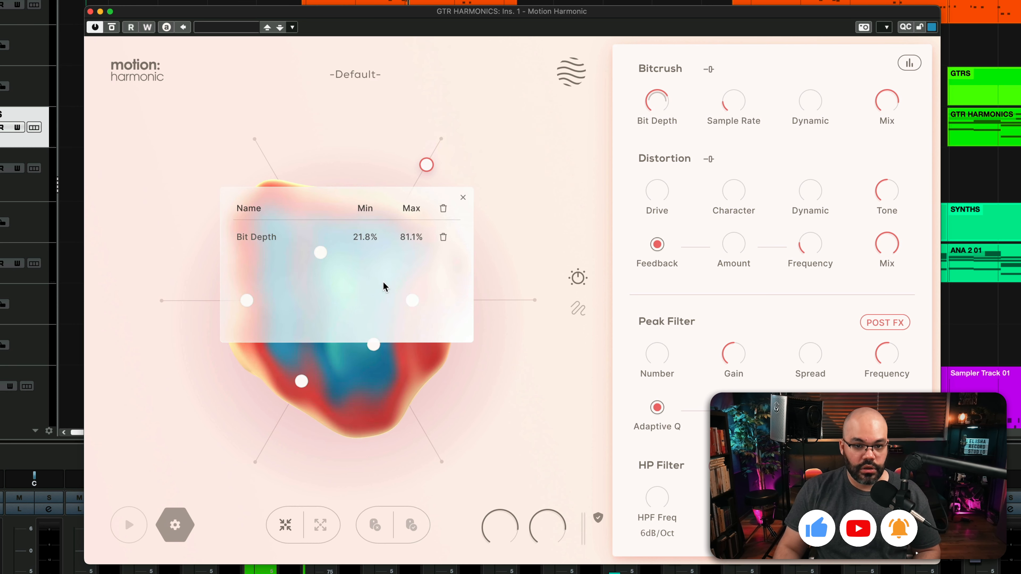
Map the Distortion Drive to the upper-left node again, close the mapping list and move both mapped nodes to test the modulation.
left_click(462, 198)
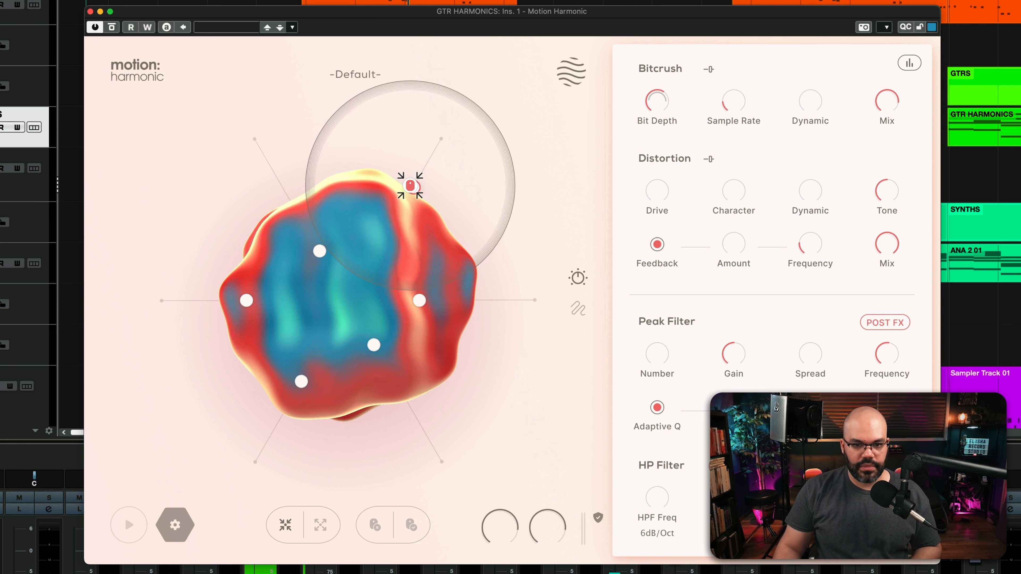
left_click_drag(675, 177, 256, 139)
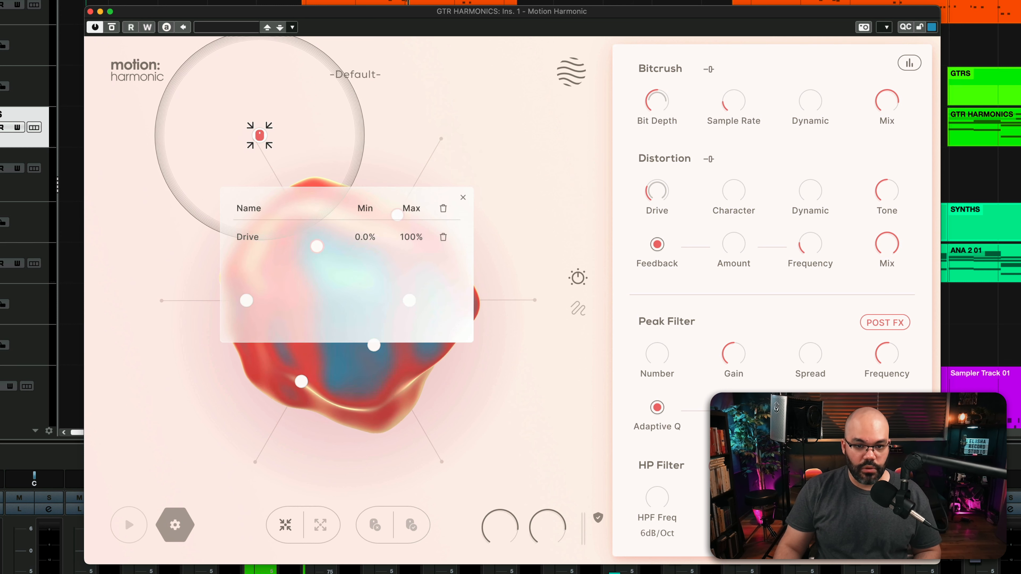
left_click(462, 196)
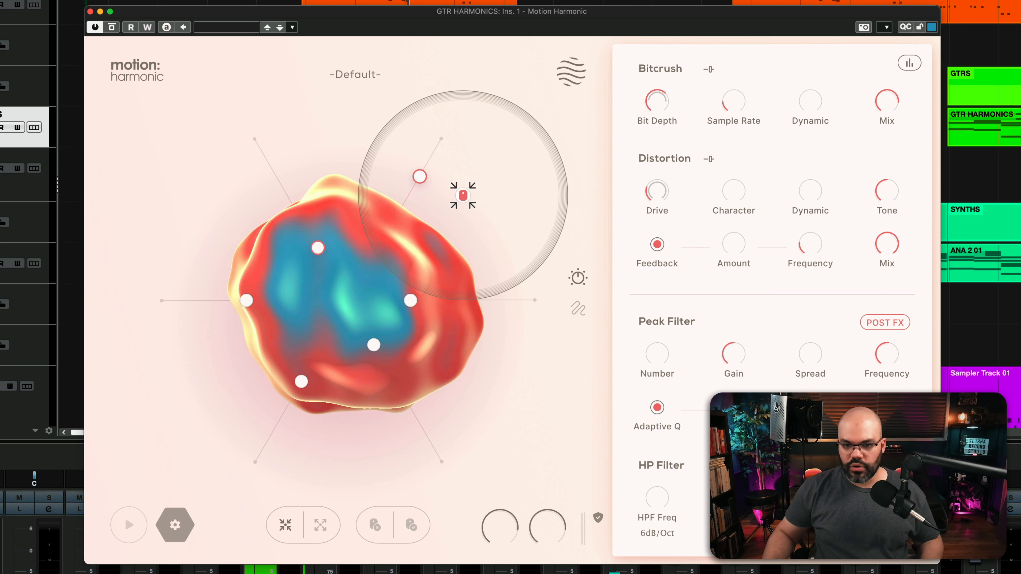
left_click_drag(316, 246, 314, 242)
left_click_drag(418, 177, 401, 209)
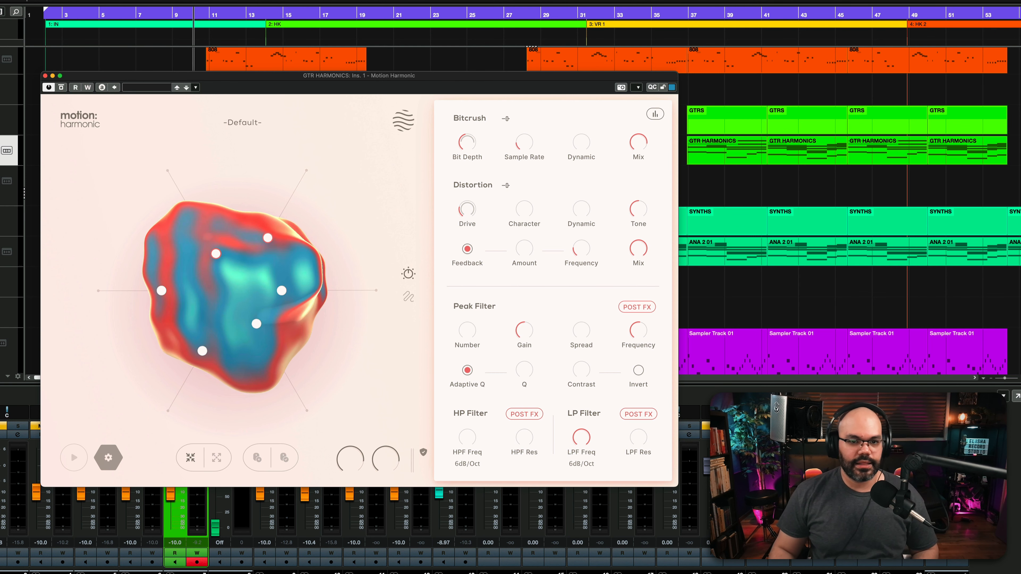
Play the guitar harmonics track with the plug-in bypassed to audition the dry sound.
left_click(61, 87)
key("space")
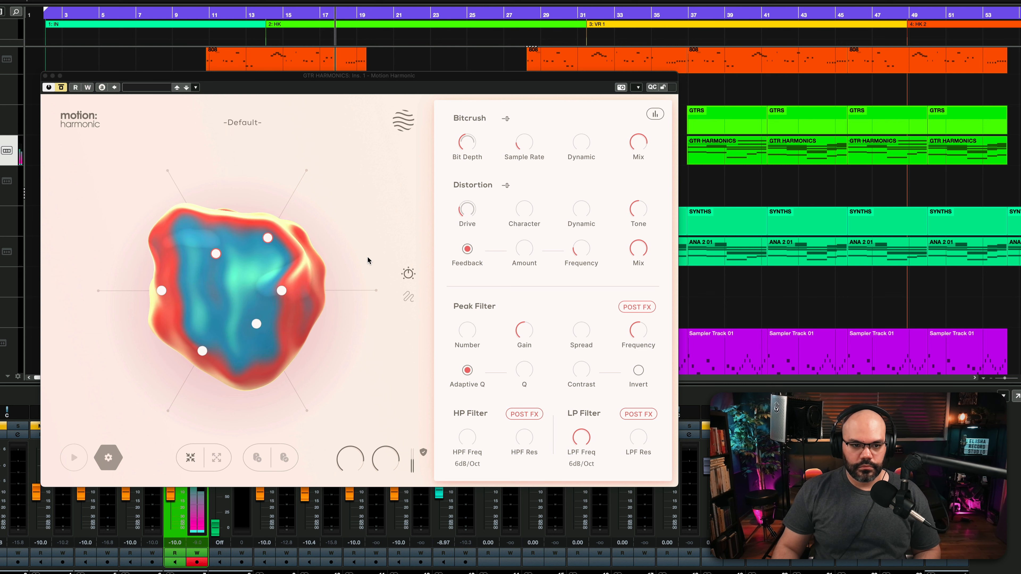
left_click(203, 25)
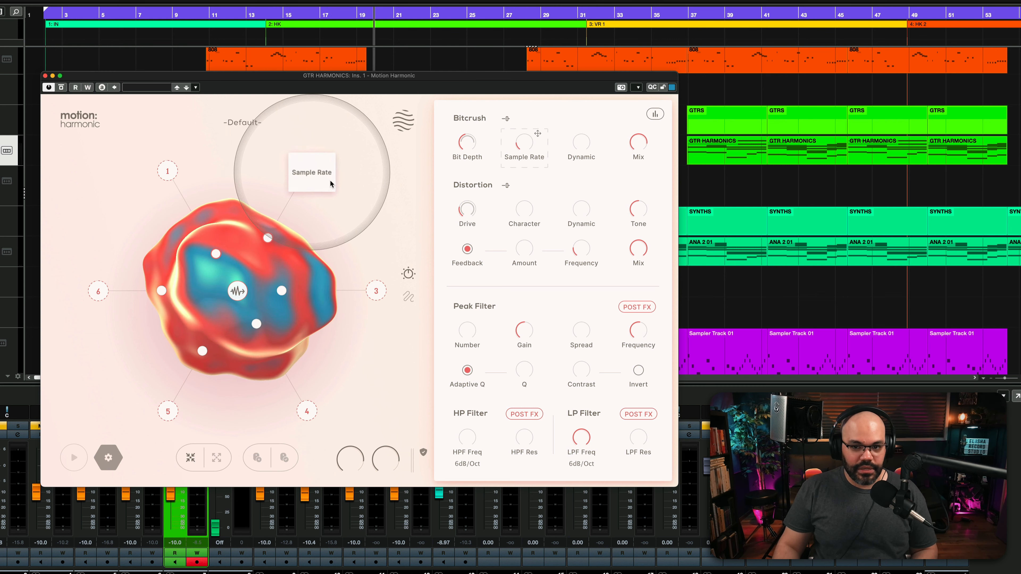
Map the Bitcrush Sample Rate, Dynamic and Mix to the upper-right node alongside Bit Depth.
left_click_drag(330, 183, 310, 168)
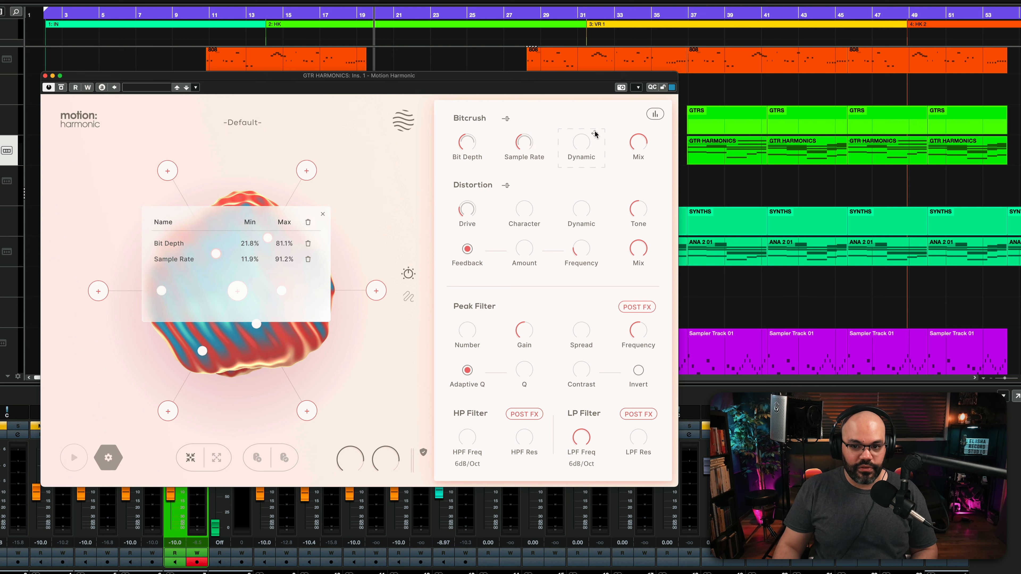
left_click_drag(596, 134, 306, 171)
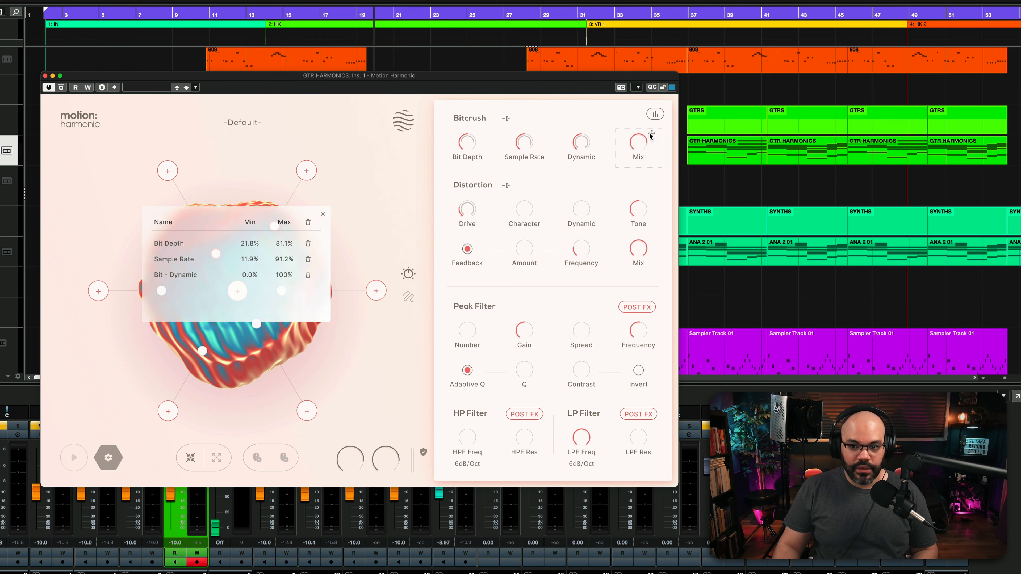
left_click_drag(651, 134, 320, 171)
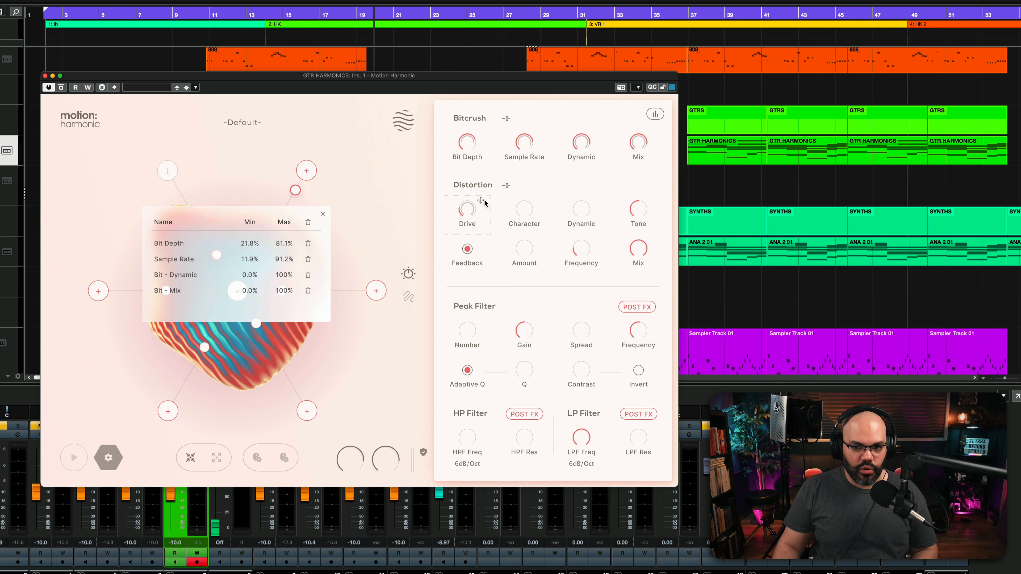
Map further Distortion parameters, including Character and Dynamic, to the upper-left node and sweep the motion cursor across the shape during playback.
left_click_drag(474, 199, 176, 173)
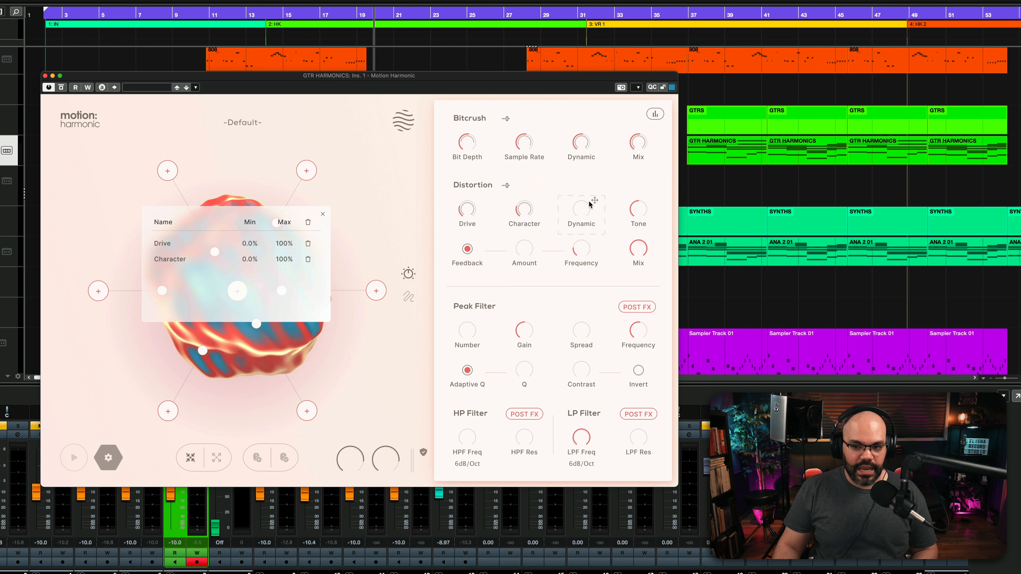
left_click_drag(590, 204, 167, 170)
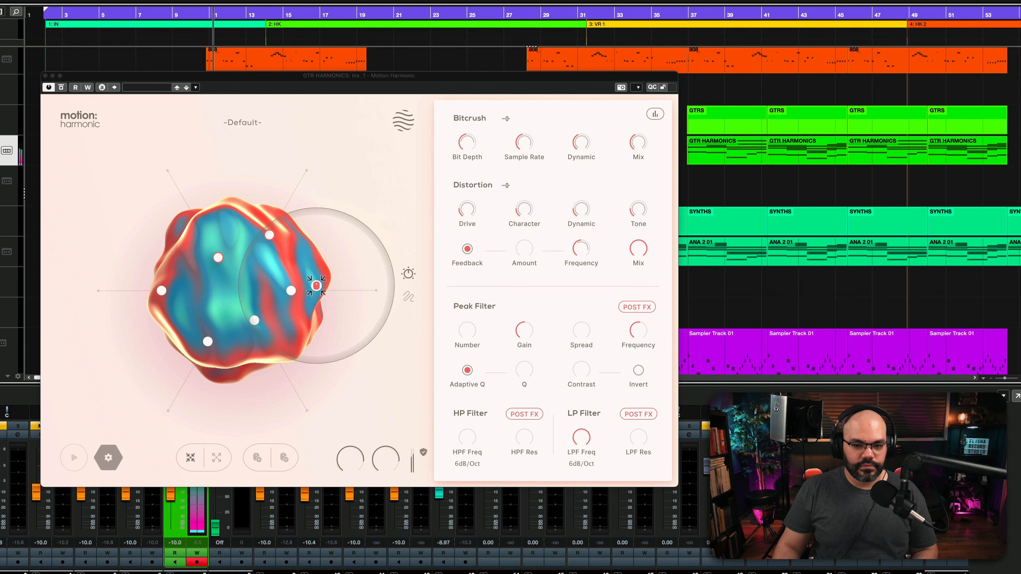
left_click_drag(266, 272, 183, 192)
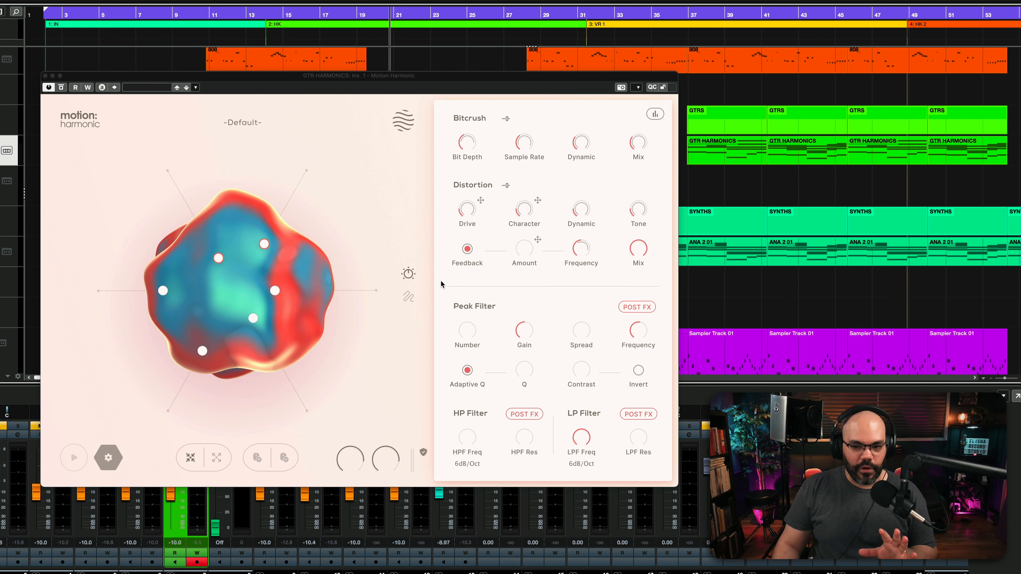
Open the cursor and path settings, set the cursor to Select, and examine the upper-right node's mapping list before closing it.
left_click(408, 298)
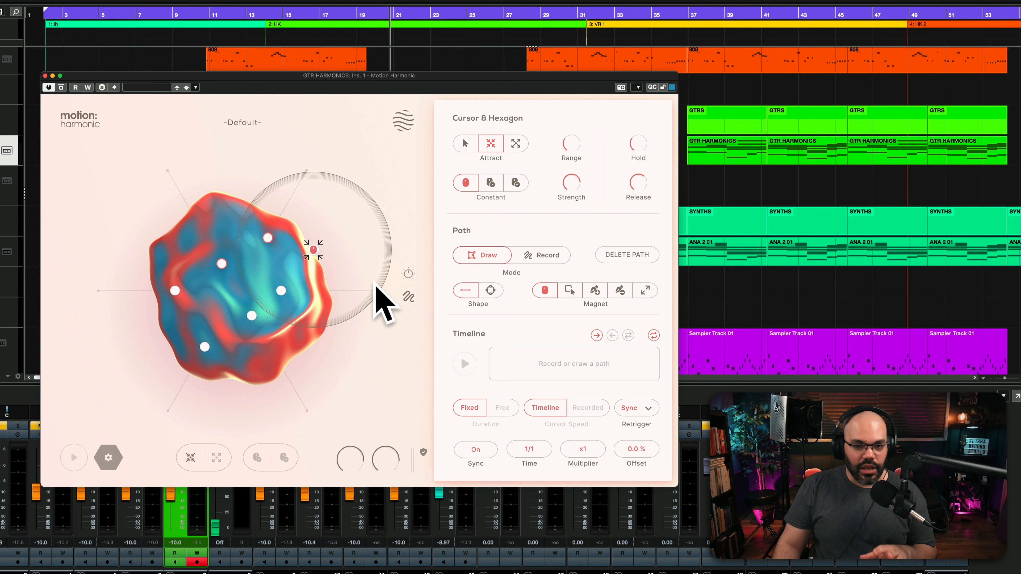
left_click(464, 144)
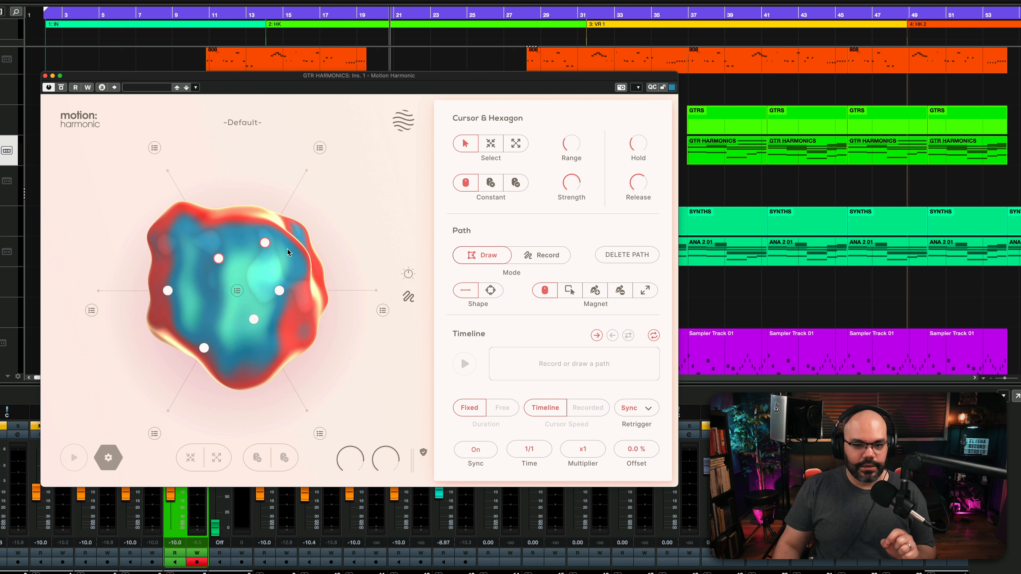
left_click_drag(265, 243, 279, 216)
left_click(320, 148)
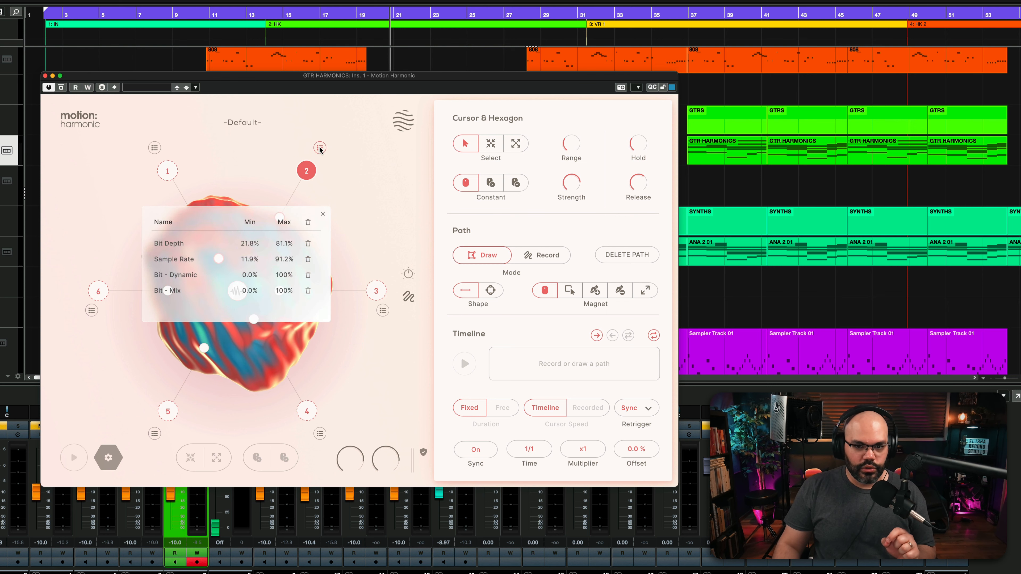
left_click(319, 148)
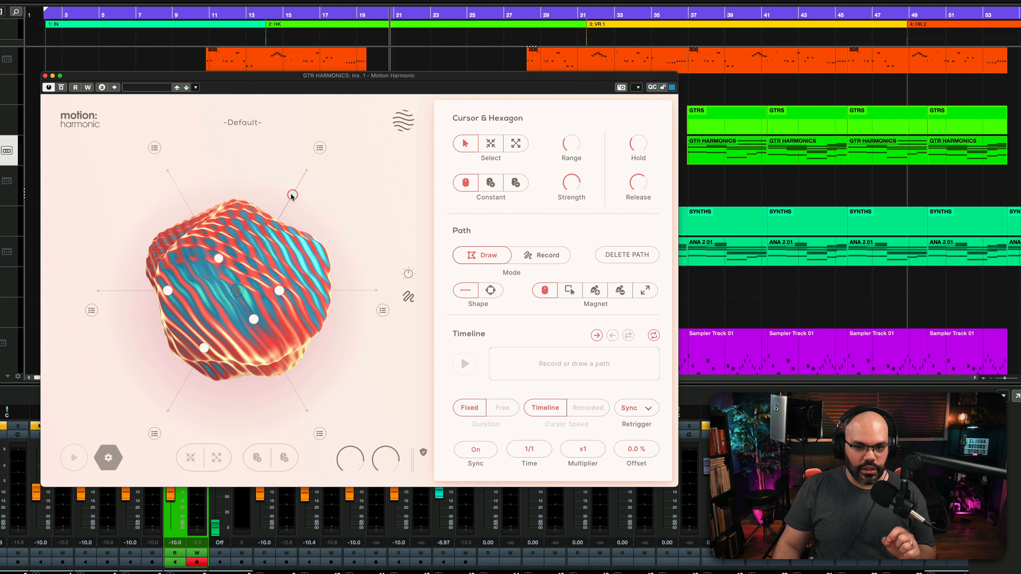
left_click(319, 148)
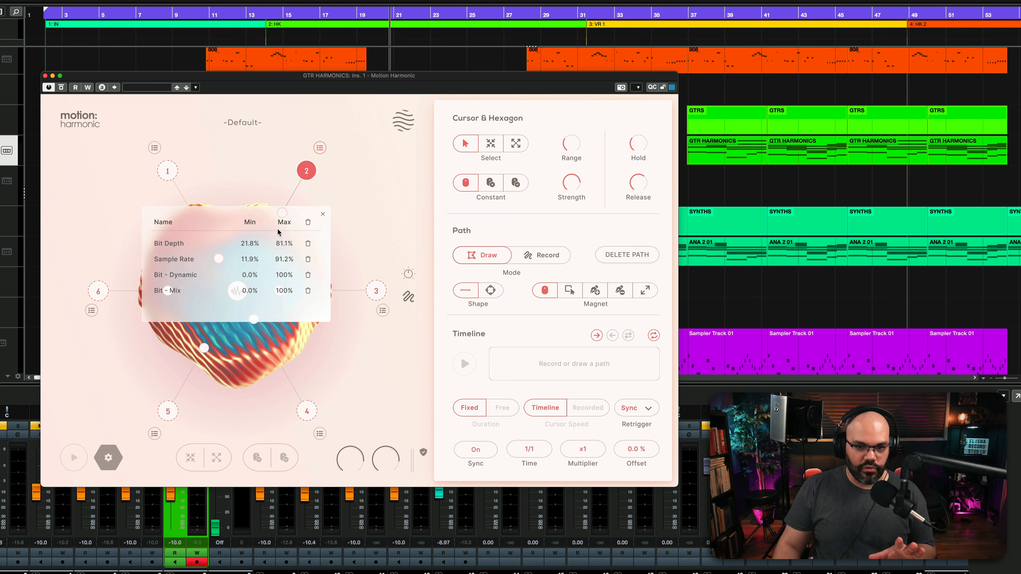
left_click(322, 214)
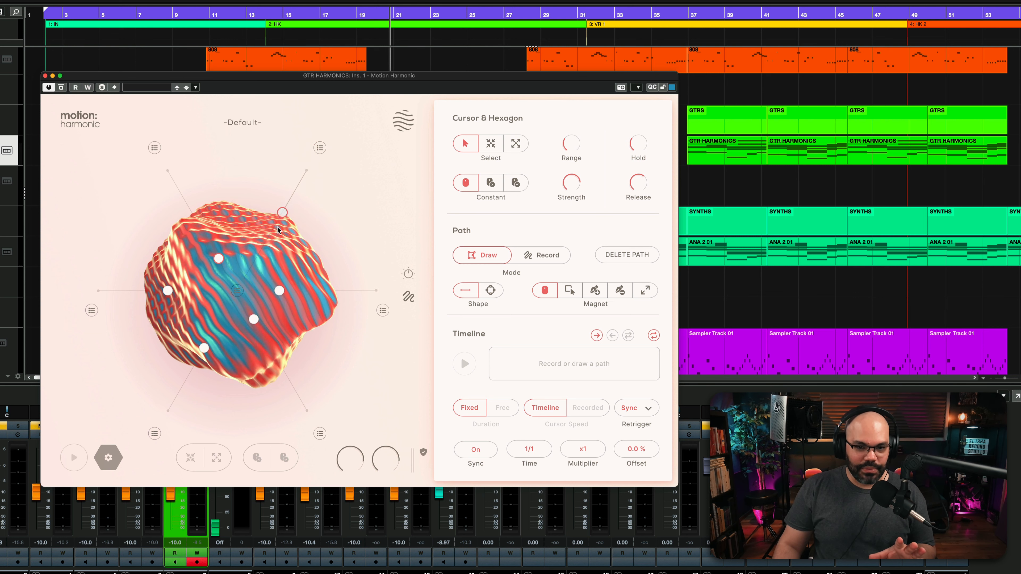
Reposition the upper-left and upper-right nodes individually along their axes and pull the right node in towards the centre of the shape.
left_click_drag(278, 226, 292, 210)
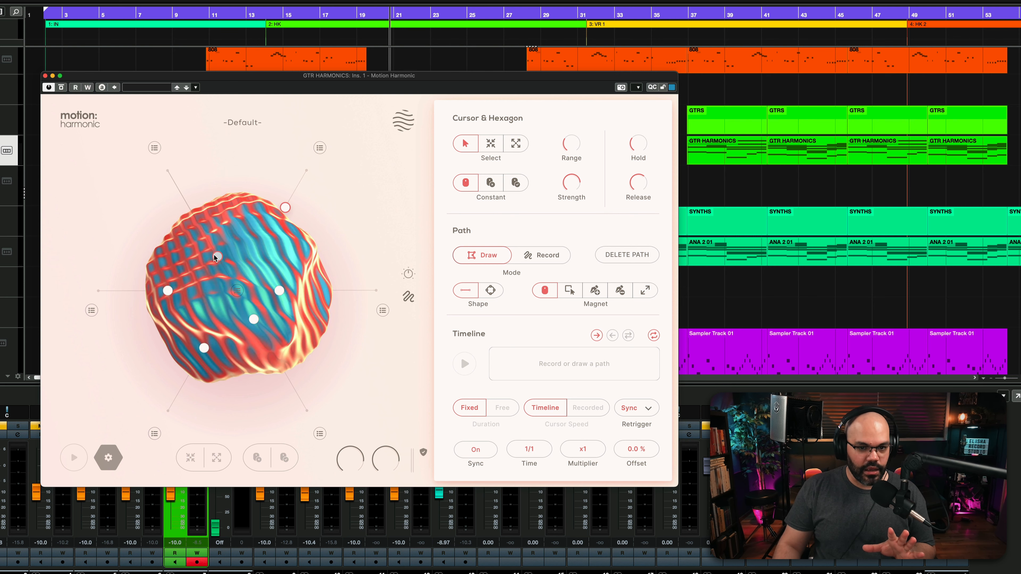
left_click_drag(216, 257, 183, 196)
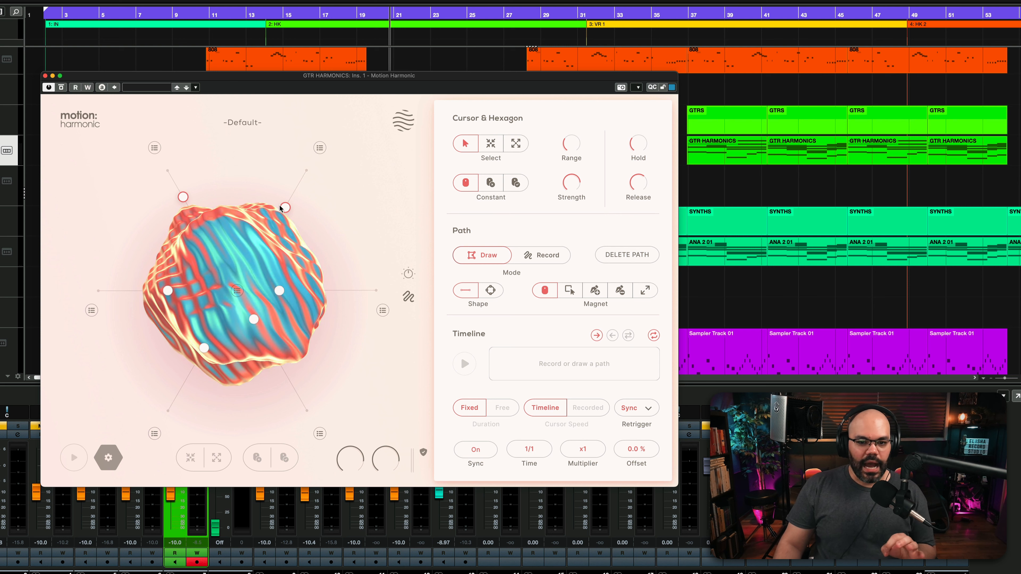
left_click_drag(280, 208, 273, 231)
left_click_drag(181, 205, 196, 220)
left_click_drag(275, 225, 281, 221)
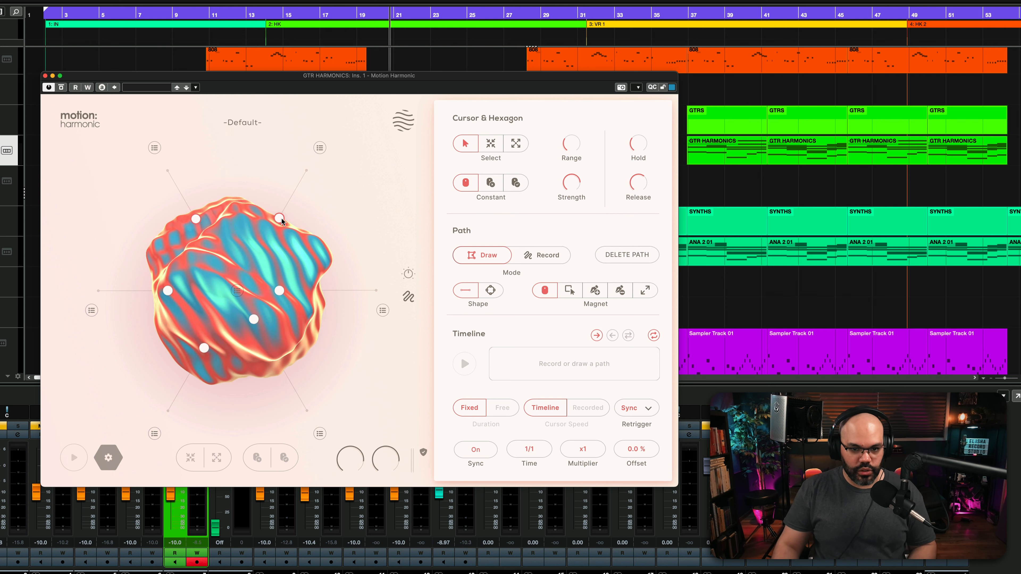
left_click_drag(279, 291, 232, 282)
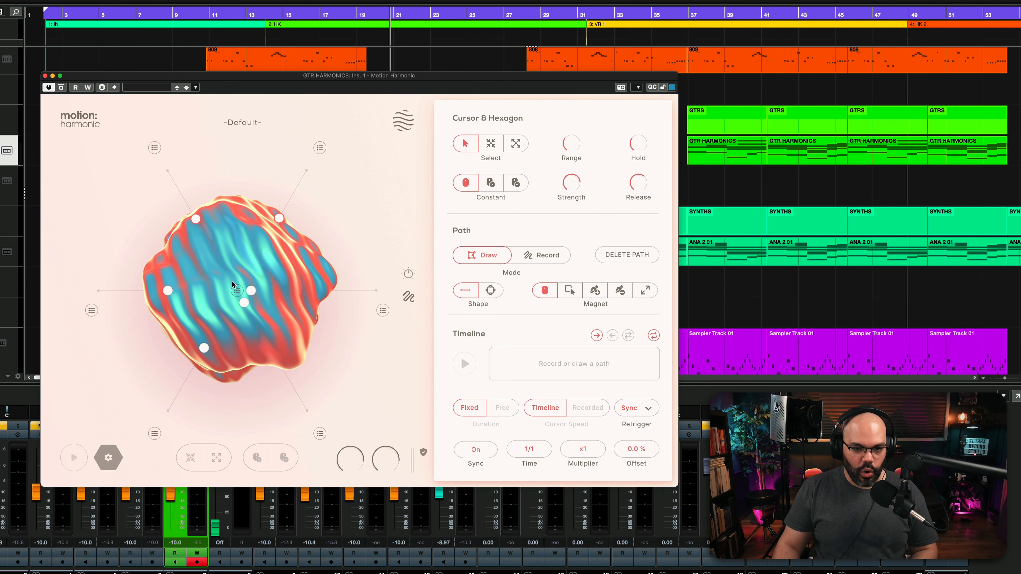
Set the cursor to Attract and pull the nodes around, and switch it to Repel and push them outward.
left_click(491, 144)
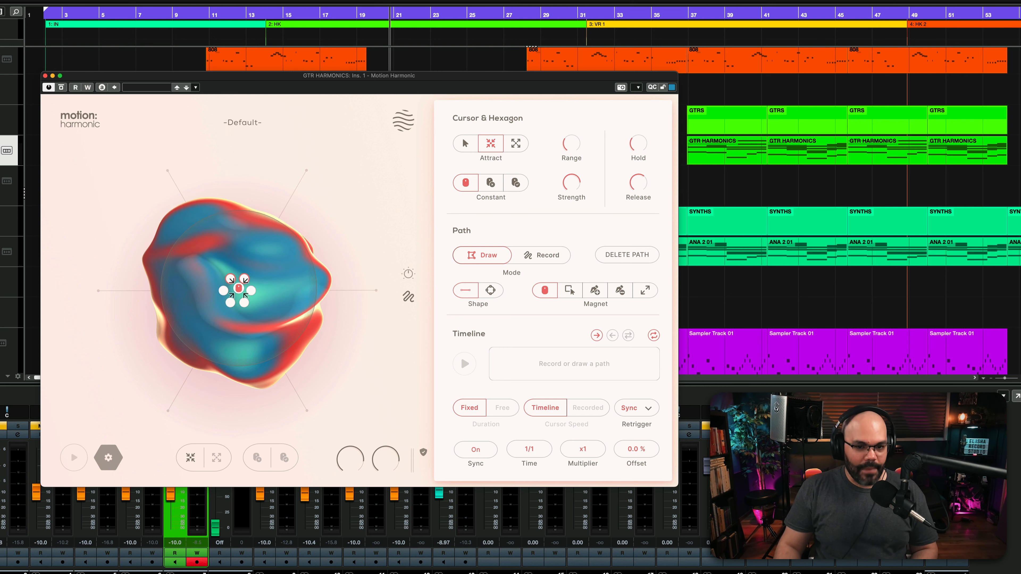
left_click_drag(238, 288, 118, 232)
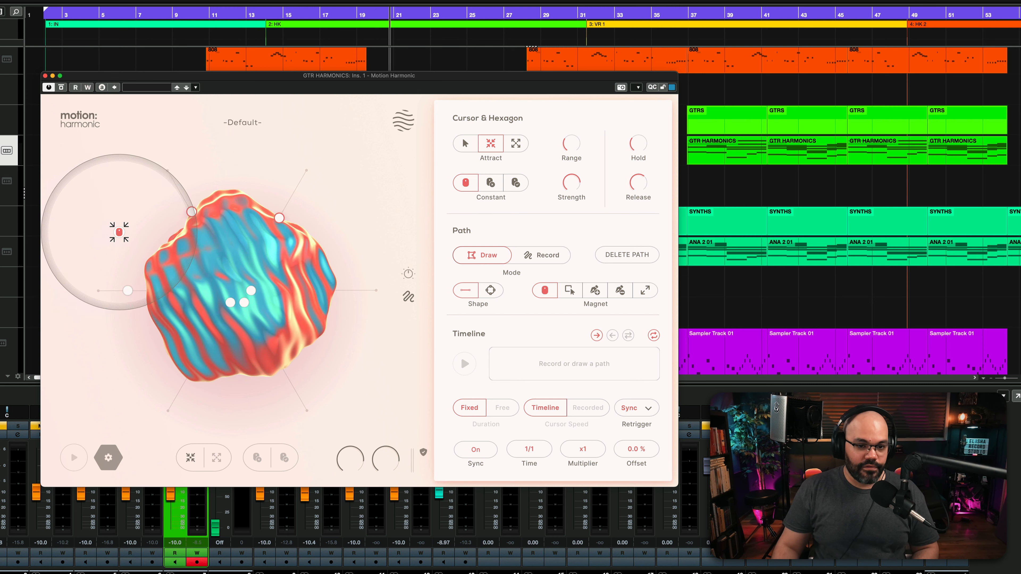
left_click(516, 143)
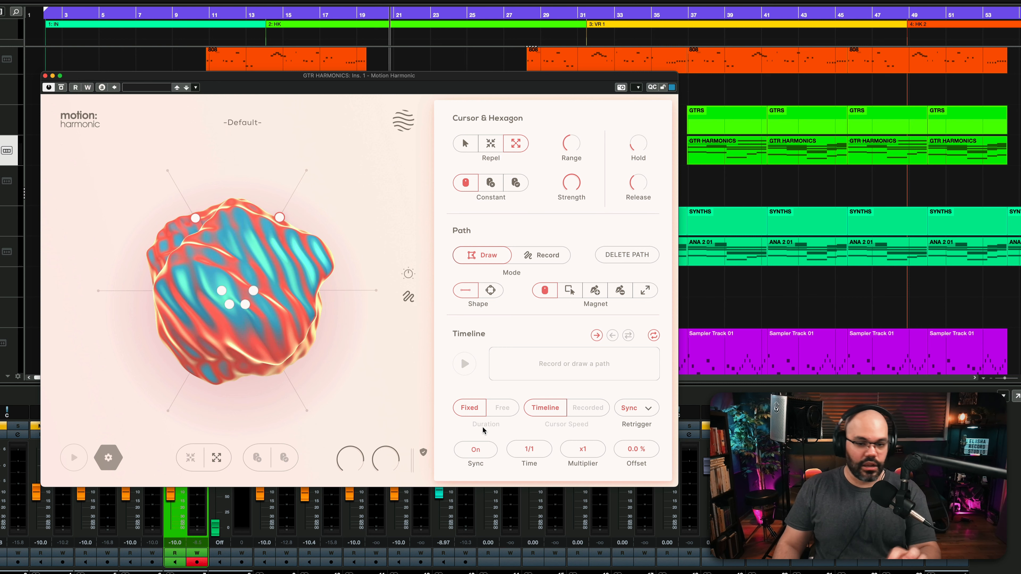
left_click_drag(424, 420, 215, 263)
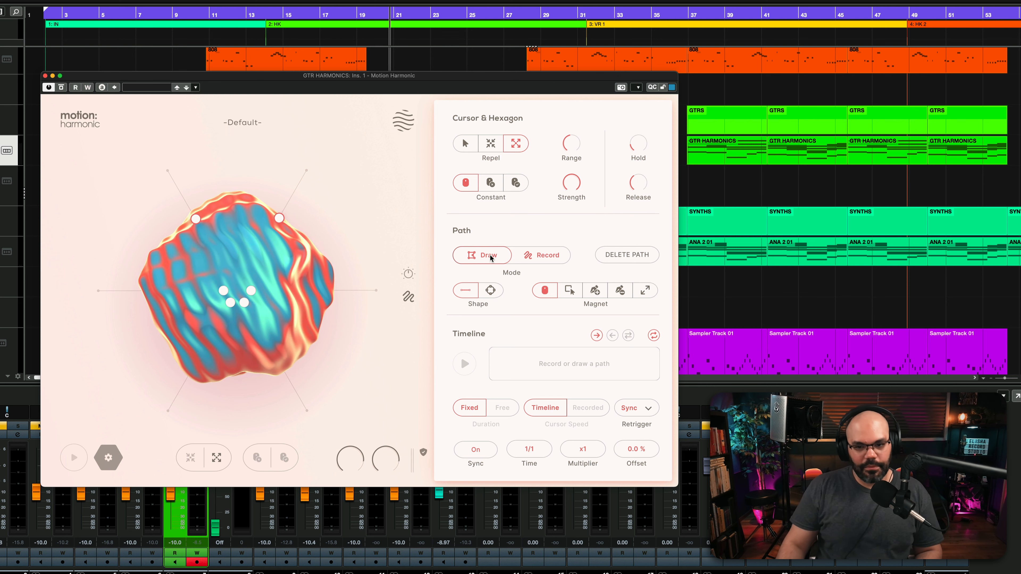
Draw a multi-point path over the shape using Draw mode, the straight-line shape and the Add tool.
left_click(477, 258)
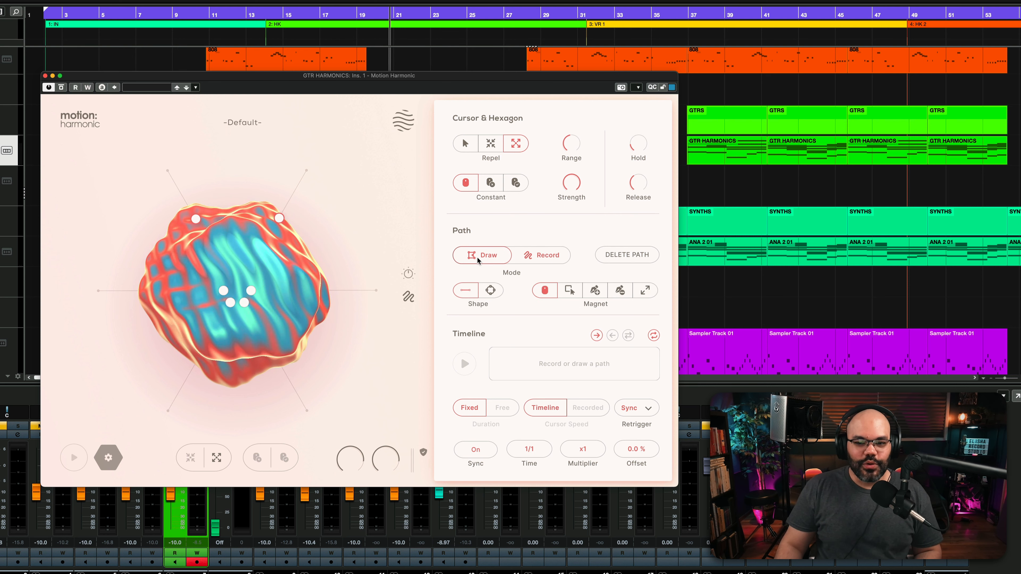
left_click(463, 292)
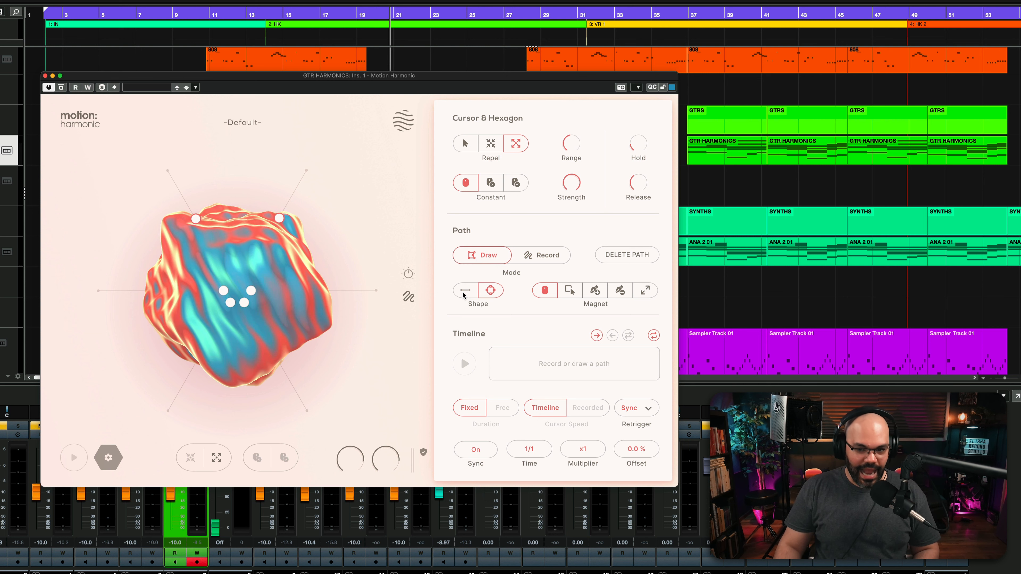
left_click(547, 291)
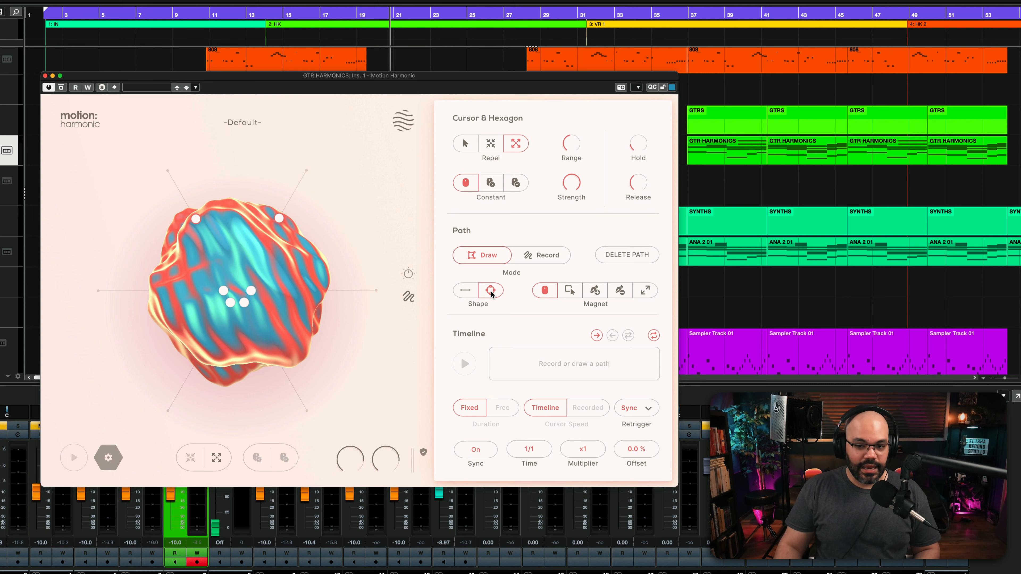
left_click(467, 292)
left_click(594, 290)
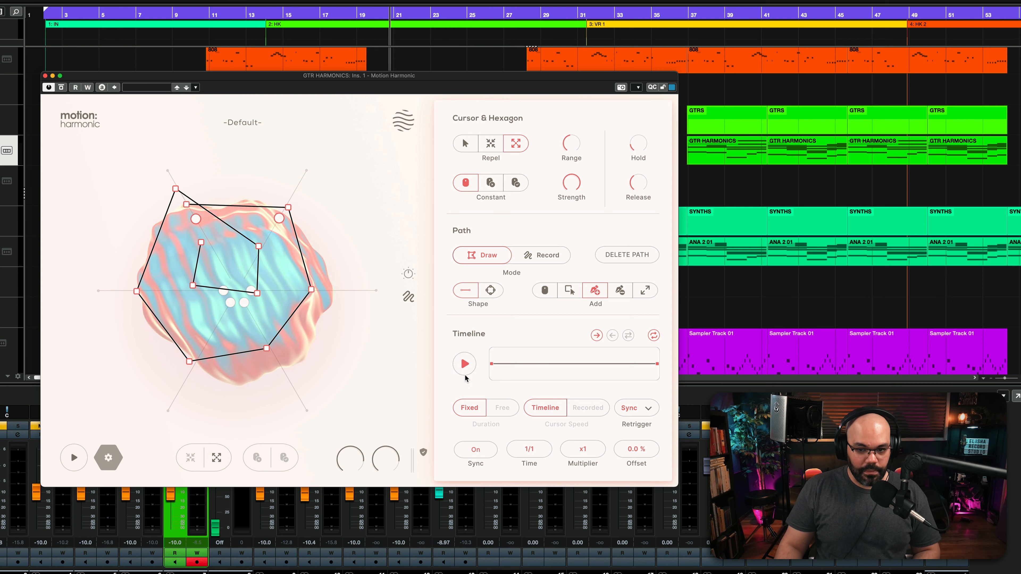
Start the cursor moving along the drawn path and set the timeline's synced time to 7/1.
left_click(465, 364)
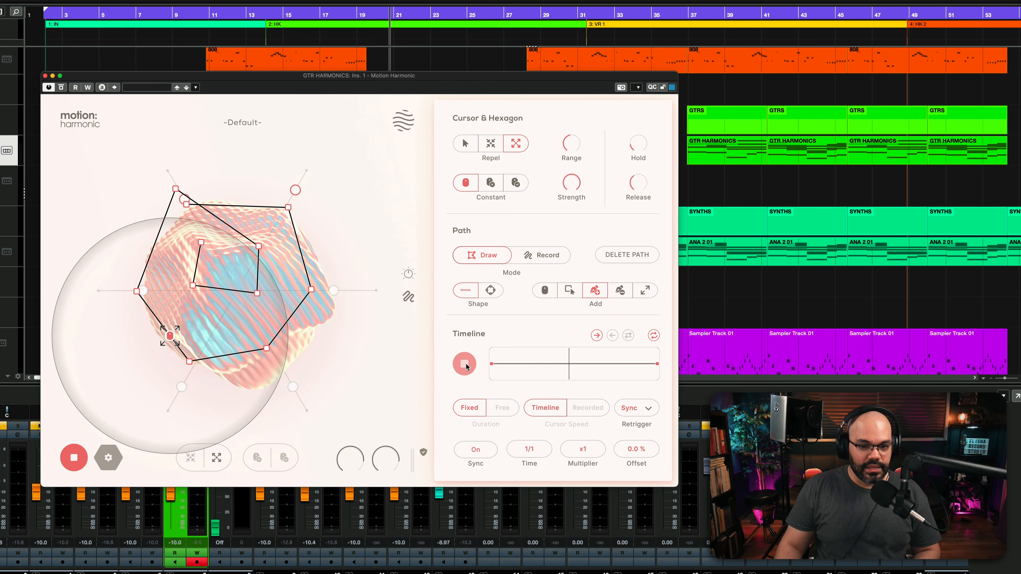
left_click(544, 452)
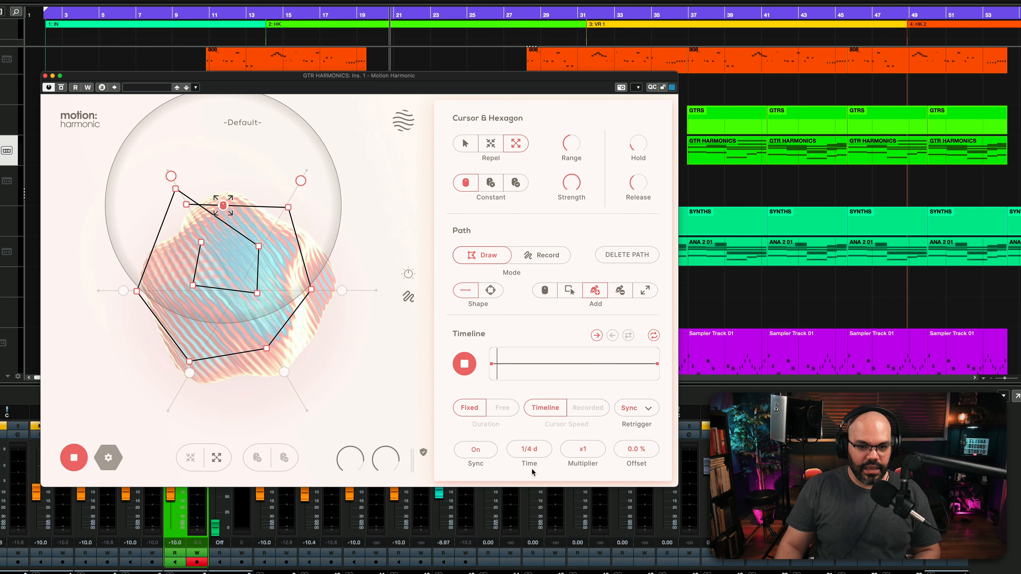
left_click_drag(538, 447, 541, 413)
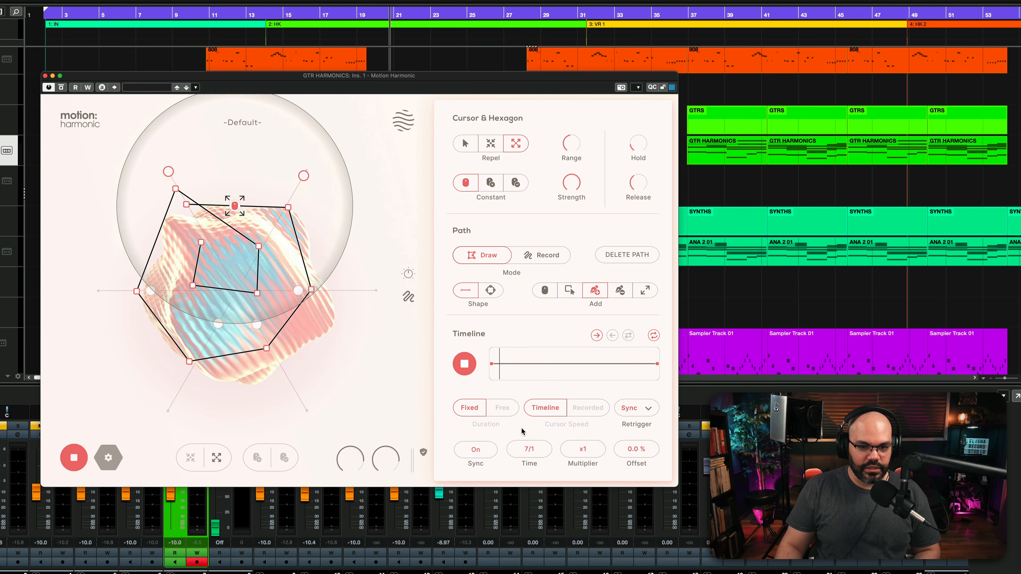
Use the path's Select tool to shift the inner upper-right path point slightly outward and bend the segment below it into a curve.
left_click(570, 290)
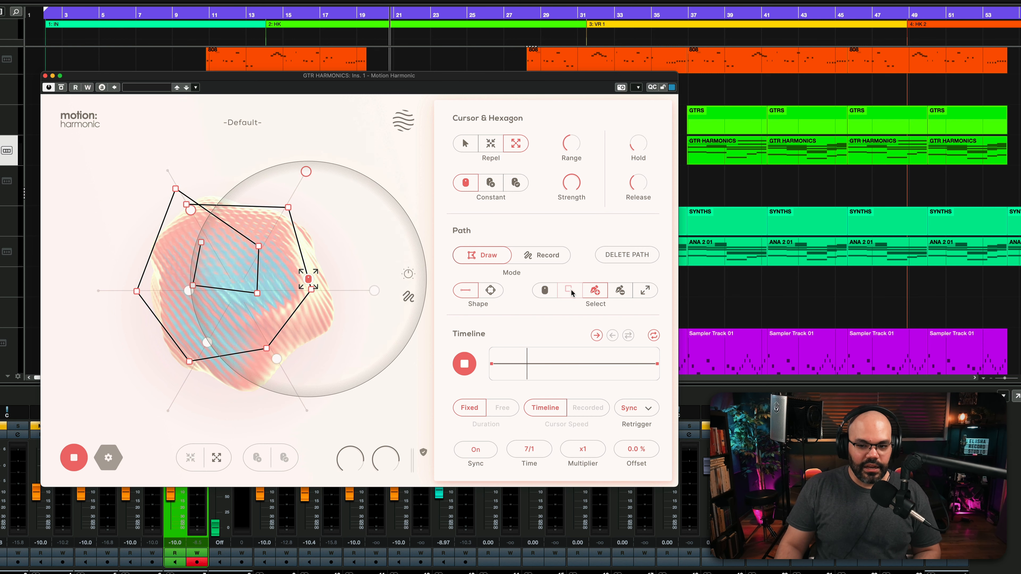
left_click_drag(259, 247, 269, 254)
mouse_move(263, 273)
left_mouse_down()
mouse_move(270, 288)
mouse_move(280, 275)
left_mouse_up()
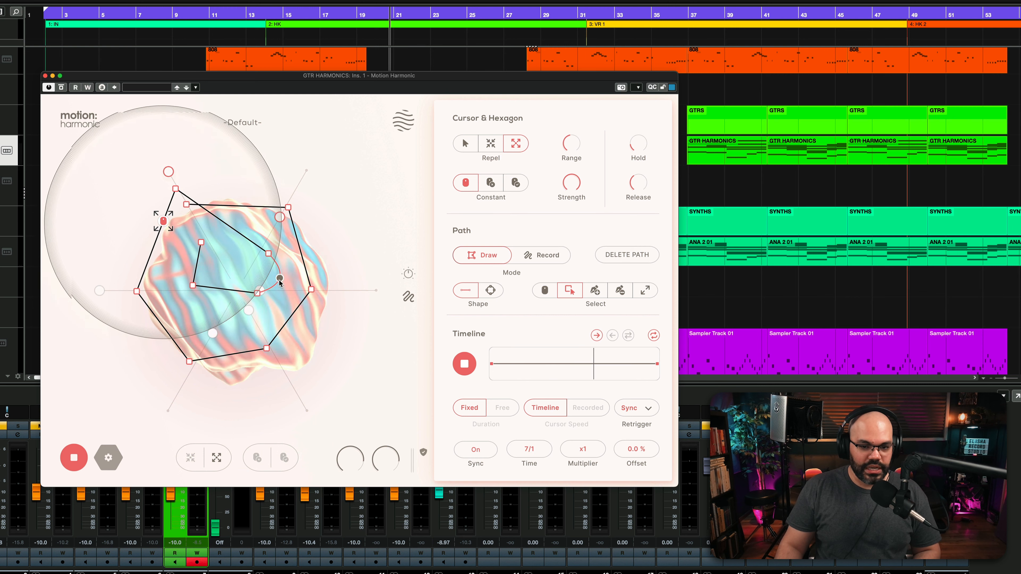
Bend the path's lower inner segments into a rounded curve and lower the inner lower-left and lower-right points.
left_click_drag(225, 291, 220, 312)
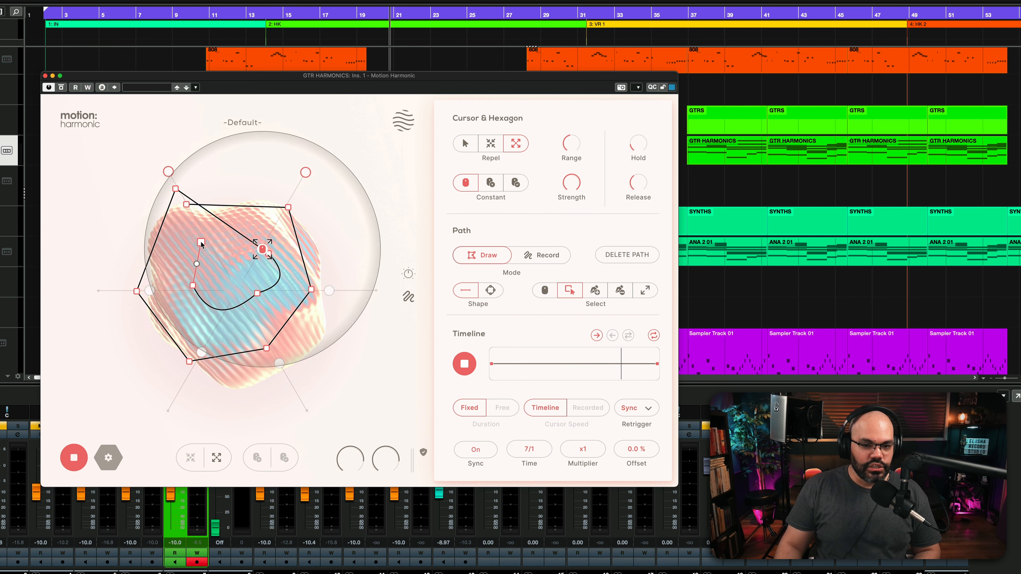
left_click_drag(201, 243, 191, 314)
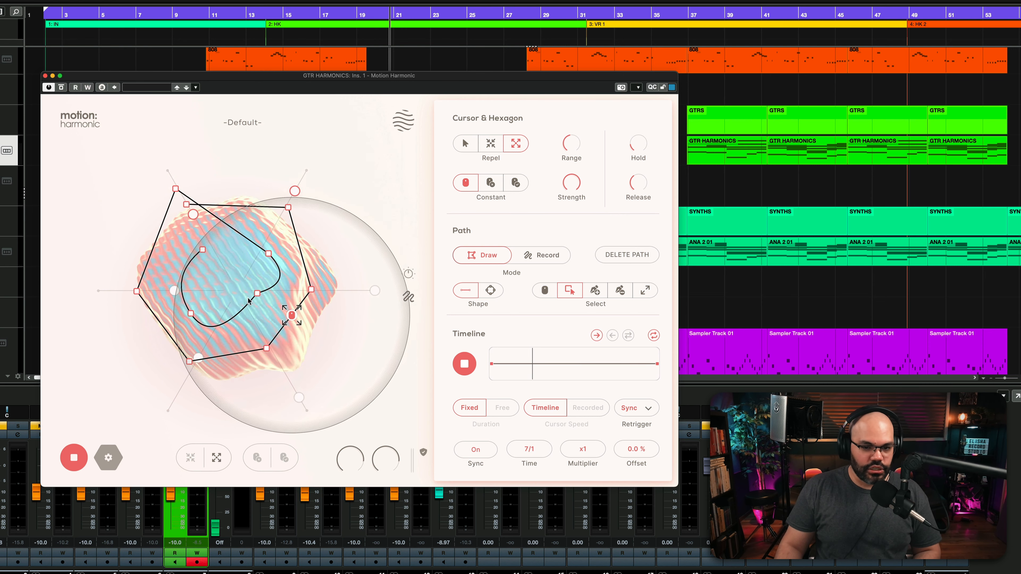
left_click_drag(257, 293, 256, 305)
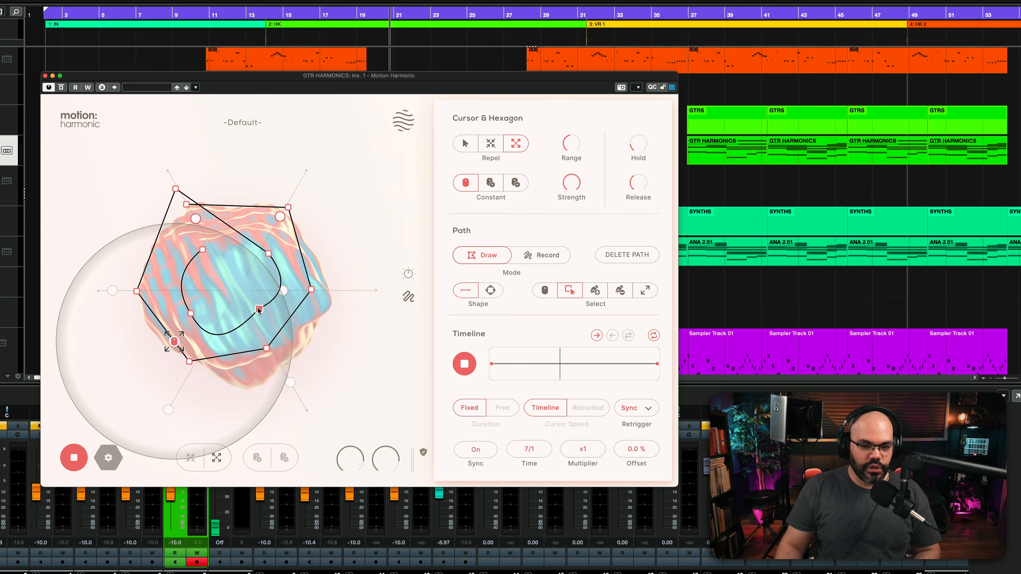
left_click_drag(217, 332, 258, 308)
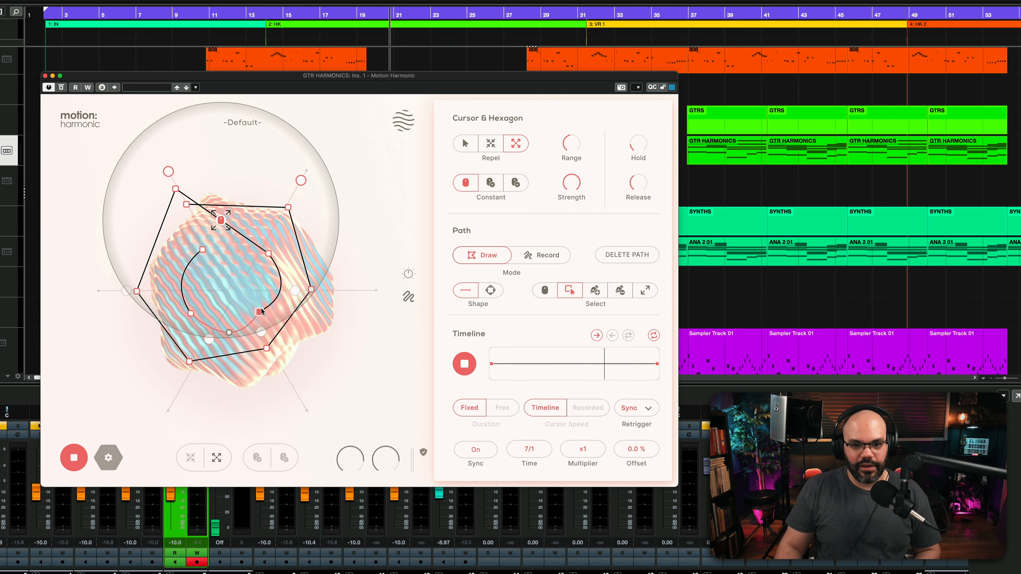
Curve the path's outer segments on the right side, pull its inner end point toward the centre and raise the outer end point.
left_click_drag(300, 248, 311, 244)
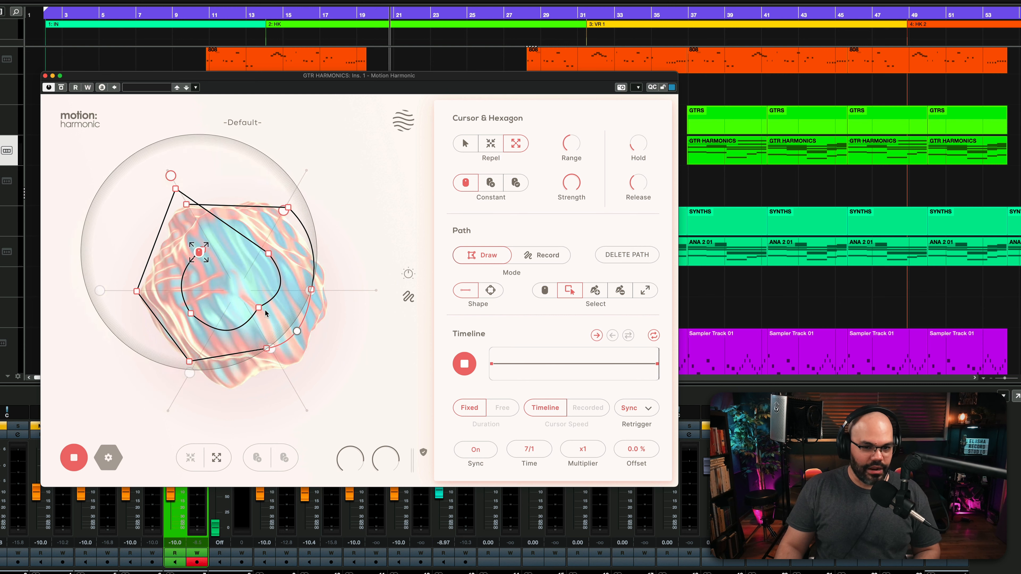
left_click_drag(203, 249, 236, 270)
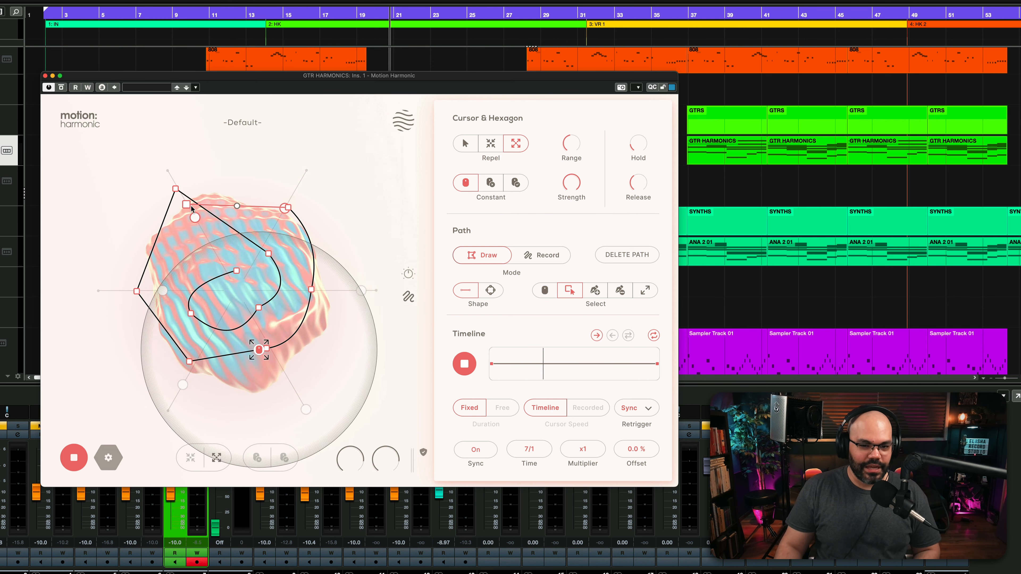
left_click_drag(187, 204, 240, 200)
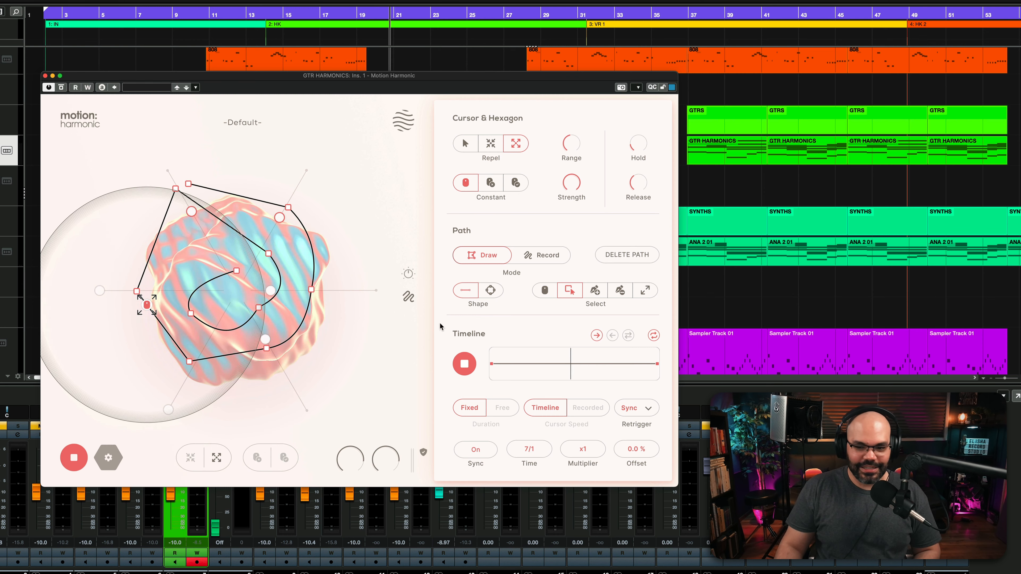
Use the path's Delete tool to remove the inner end point and the two inner points on the right.
left_click(613, 289)
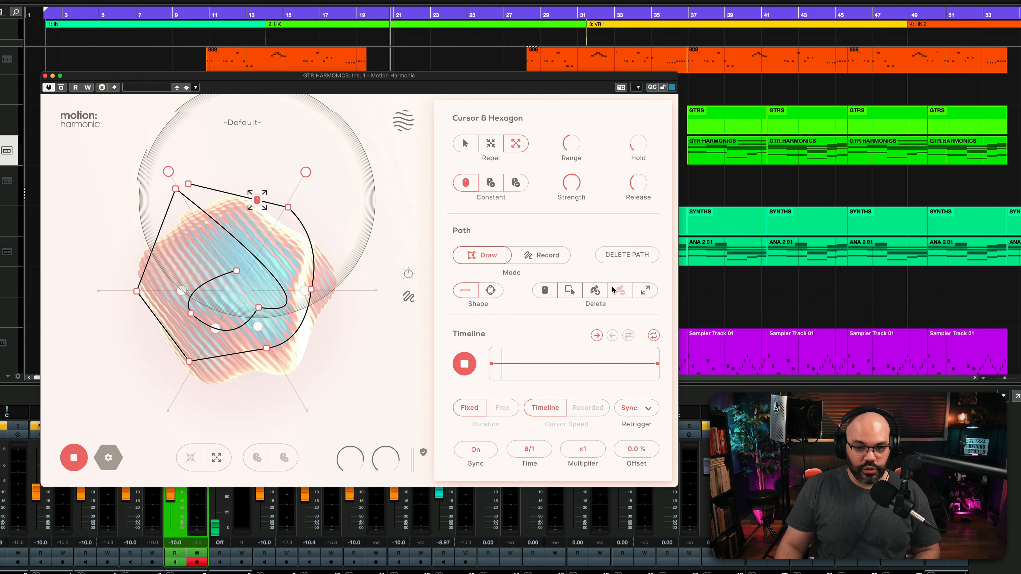
left_click(237, 271)
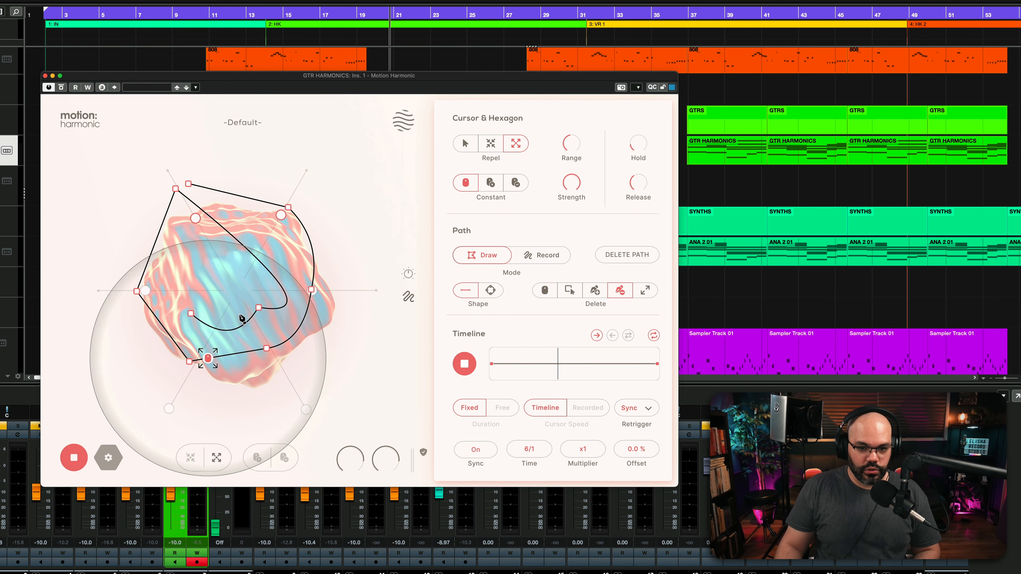
left_click(259, 308)
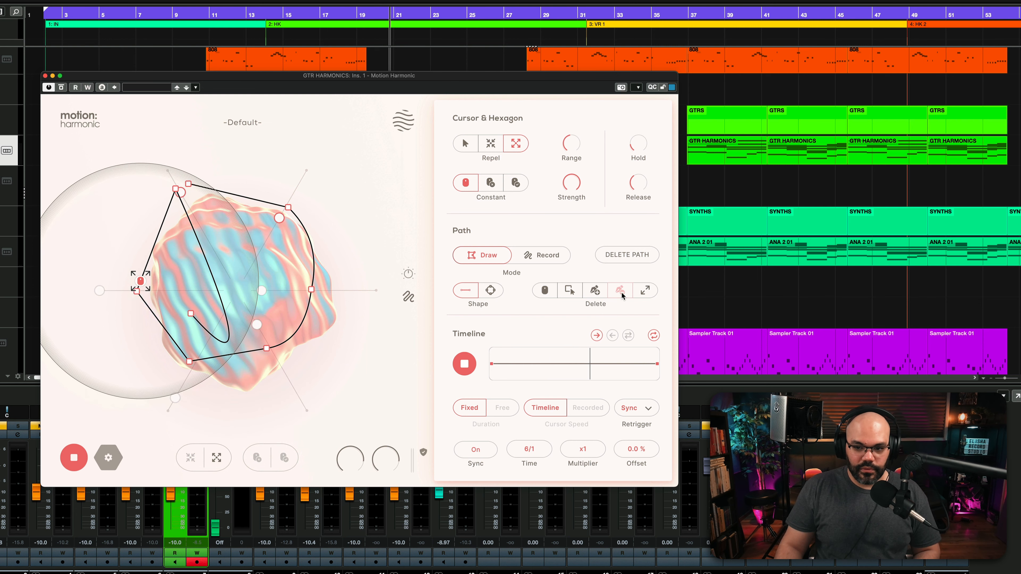
Use the path's Resize tool to make the whole path slightly wider and shorter.
left_click(646, 291)
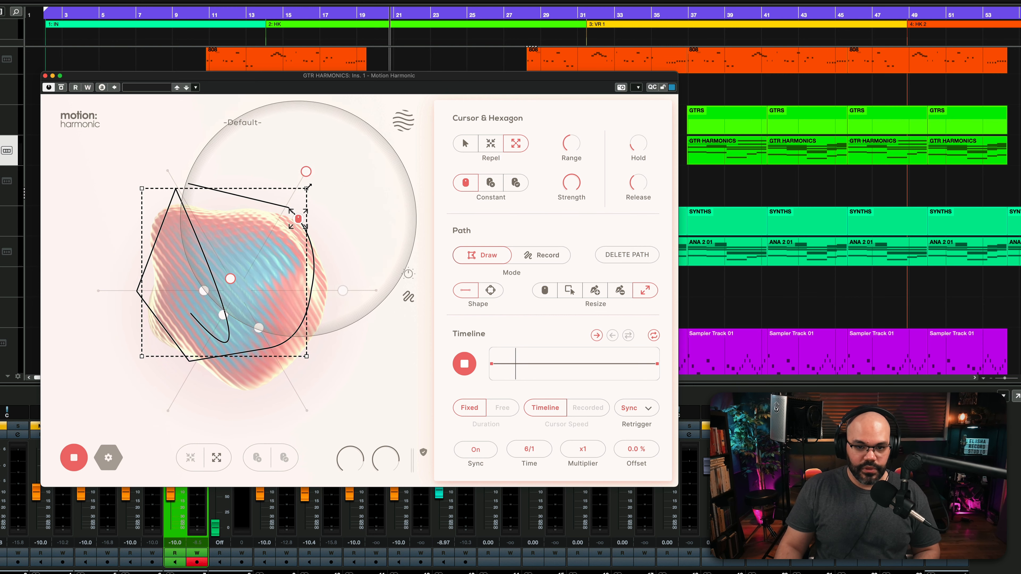
mouse_move(306, 188)
left_mouse_down()
mouse_move(239, 252)
mouse_move(237, 288)
mouse_move(283, 260)
mouse_move(243, 106)
mouse_move(285, 189)
mouse_move(312, 208)
left_mouse_up()
mouse_move(294, 256)
left_mouse_down()
mouse_move(208, 244)
mouse_move(231, 307)
mouse_move(292, 309)
mouse_move(287, 258)
mouse_move(277, 257)
left_mouse_up()
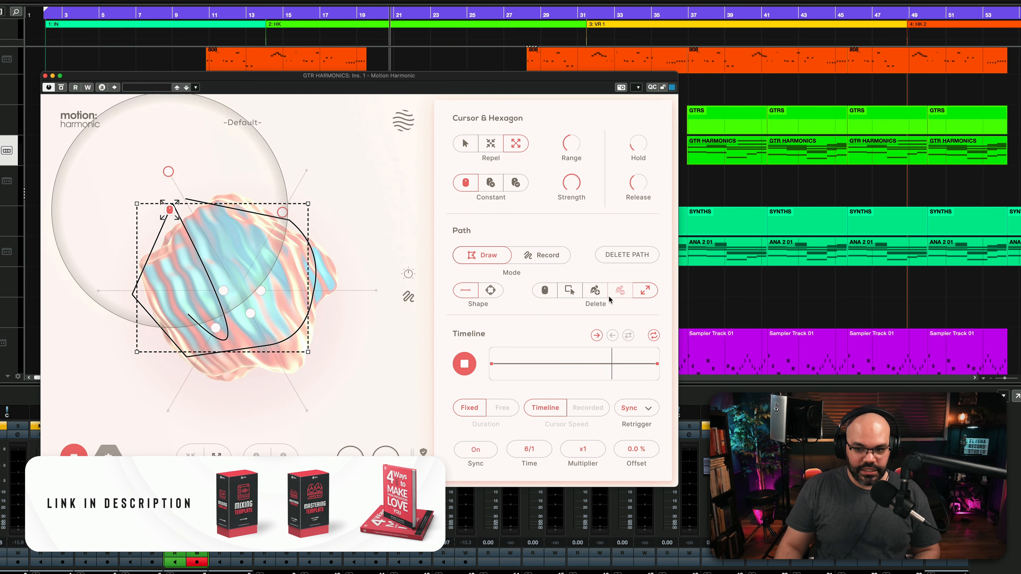
Delete the current path, add a circular one, and stretch it into a tall ellipse over the shape.
left_click(621, 252)
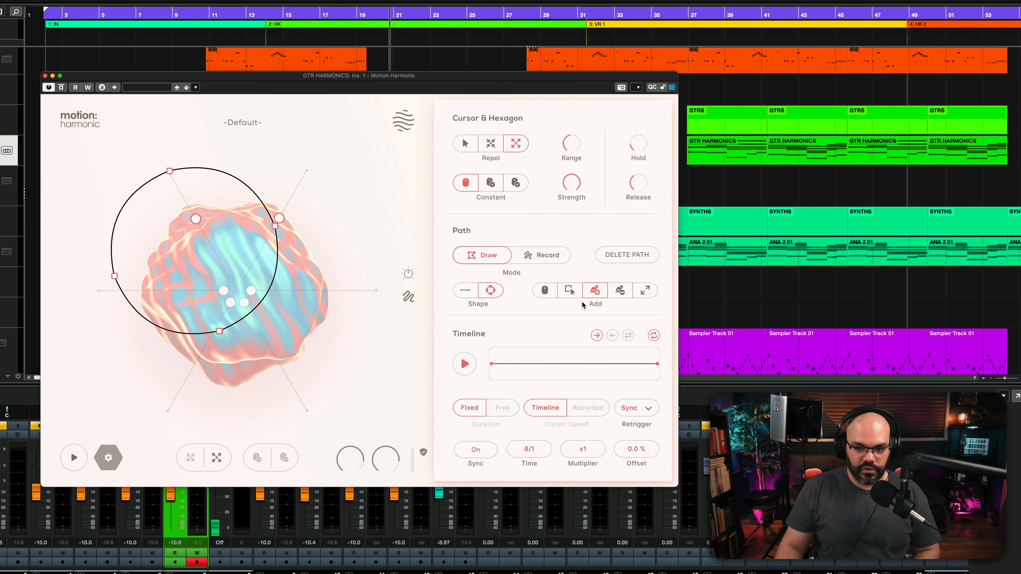
left_click_drag(209, 285, 231, 303)
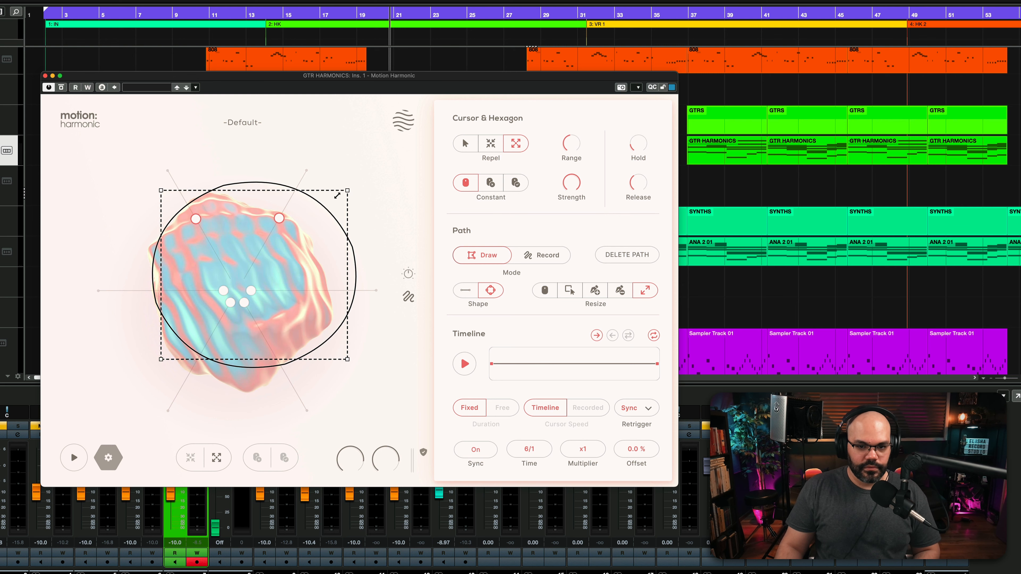
left_click_drag(309, 191, 290, 182)
left_click_drag(249, 216, 264, 233)
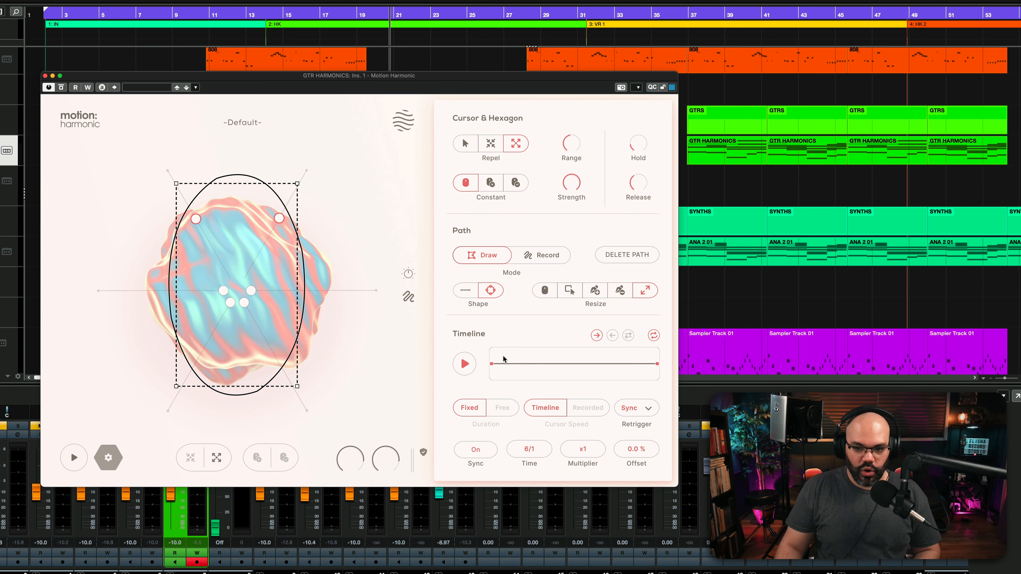
Start the cursor along the ellipse with synced time 3/1 and try the reverse, back-and-forth and loop playback options.
left_click(463, 364)
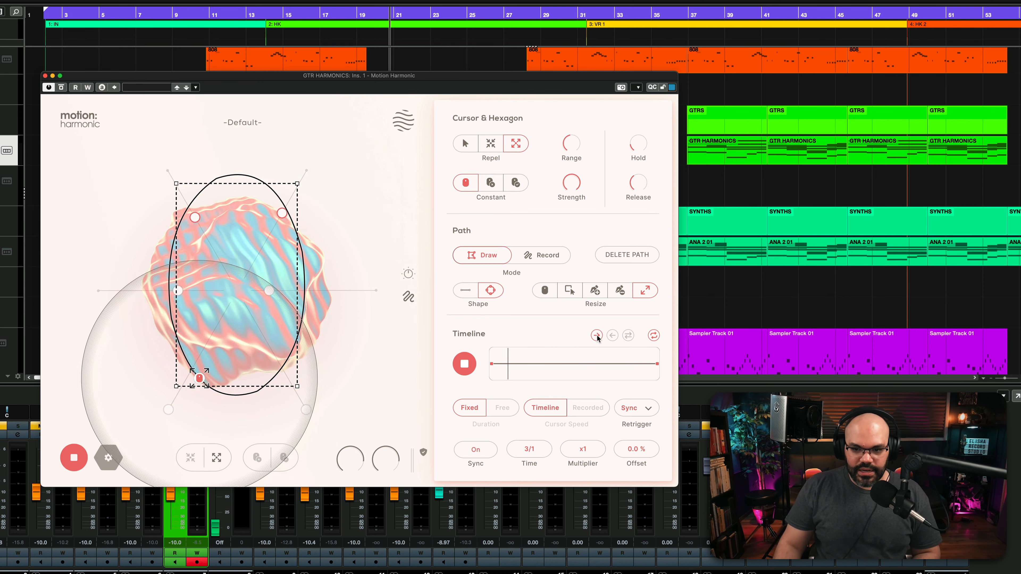
left_click(611, 335)
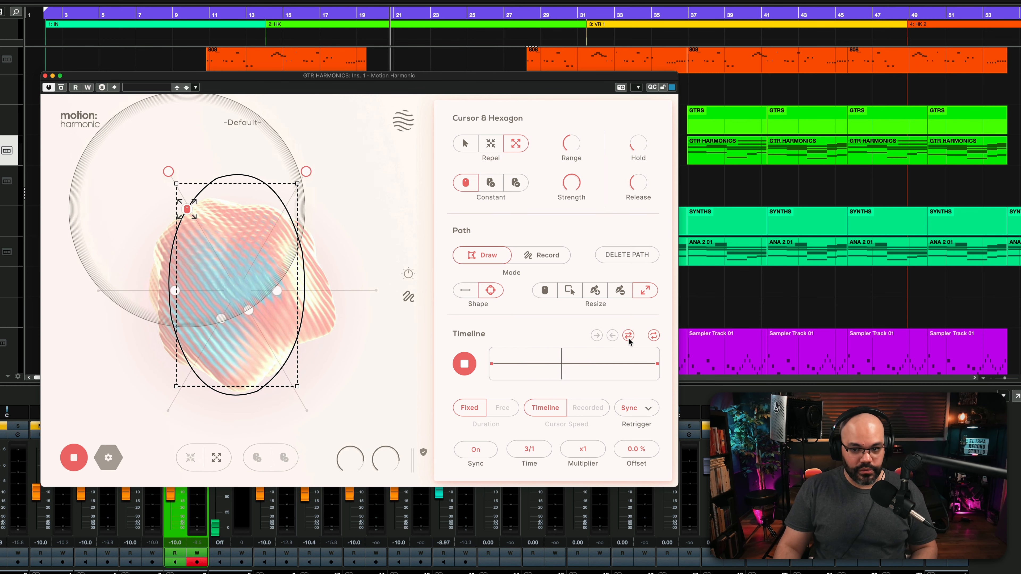
left_click(653, 336)
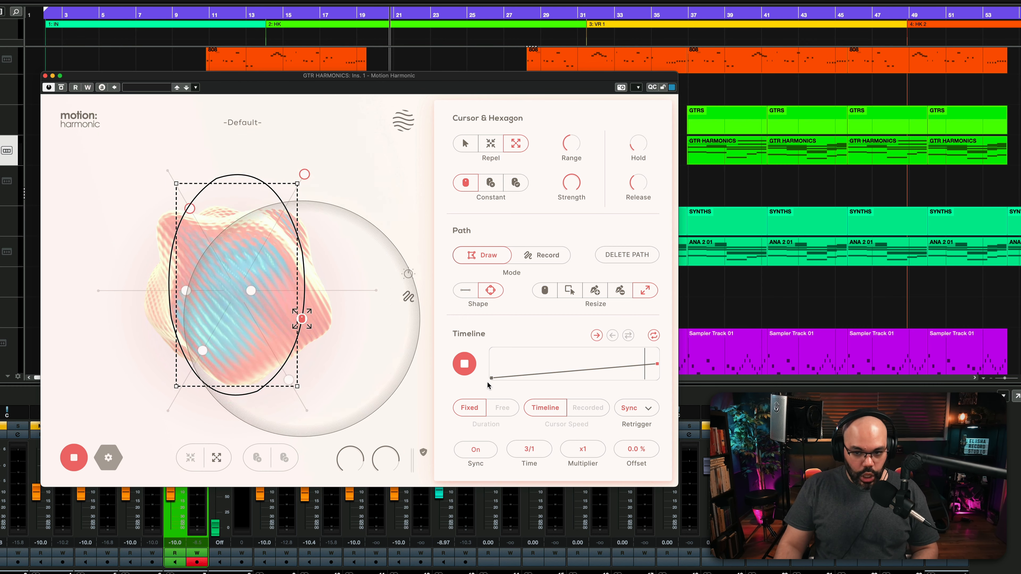
Shape the timeline curve into several peaks and dips by adding and moving points, and shorten the ellipse from its upper edge.
mouse_move(658, 360)
left_mouse_down()
mouse_move(660, 343)
mouse_move(650, 350)
left_mouse_up()
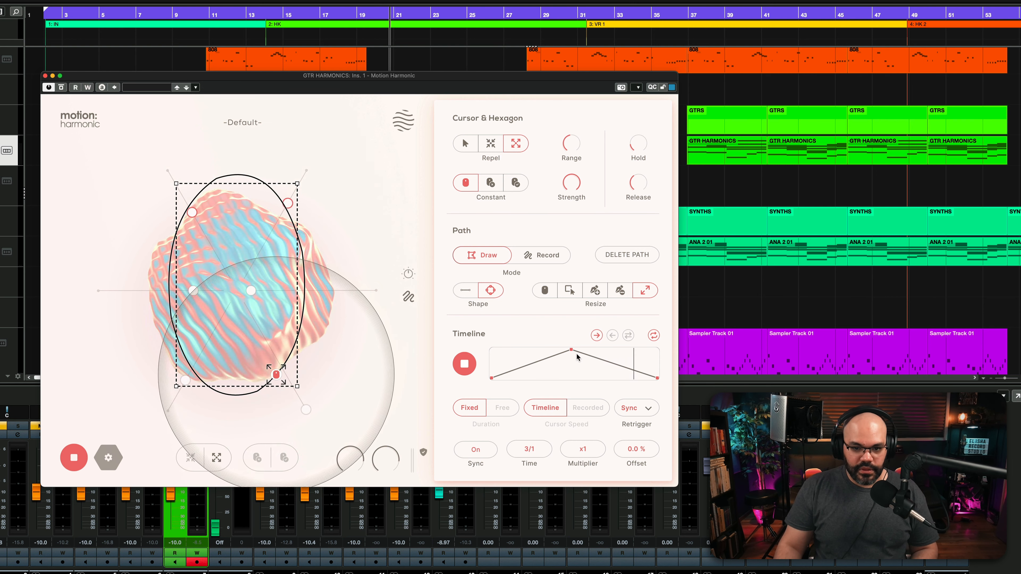
left_click_drag(610, 362, 580, 373)
left_click(619, 372)
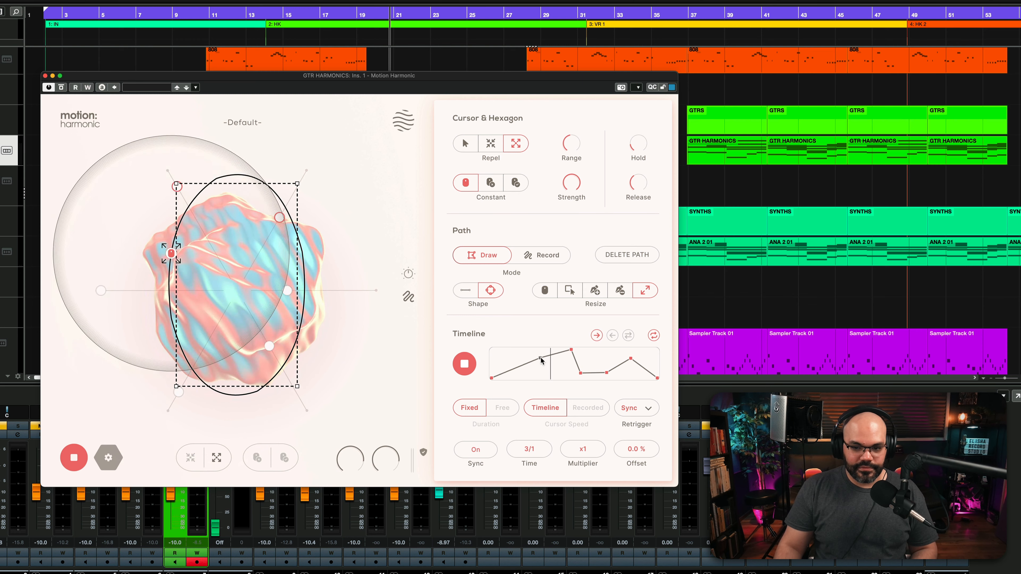
mouse_move(540, 358)
left_mouse_down()
mouse_move(528, 350)
mouse_move(518, 373)
mouse_move(549, 370)
left_mouse_up()
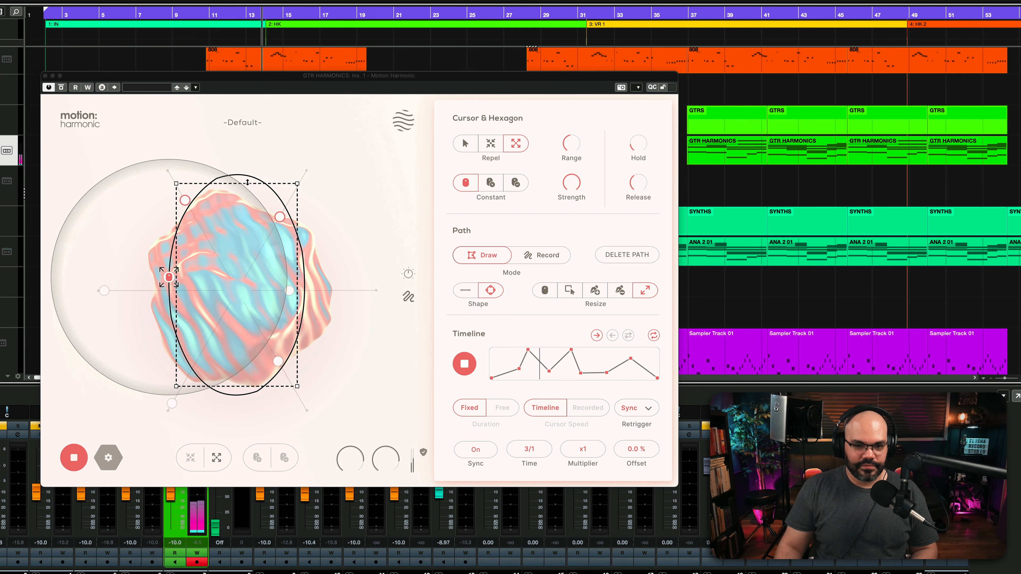
left_click_drag(242, 183, 238, 242)
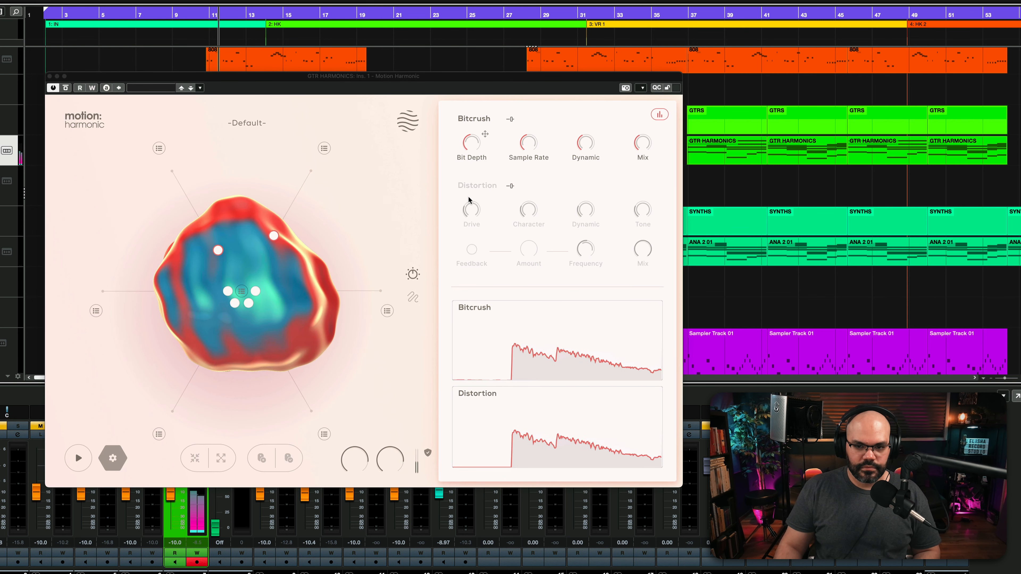
Enable Distortion and assign the Peak Filter's Number, Gain, Spread and Frequency to the central modulation node.
left_click(452, 186)
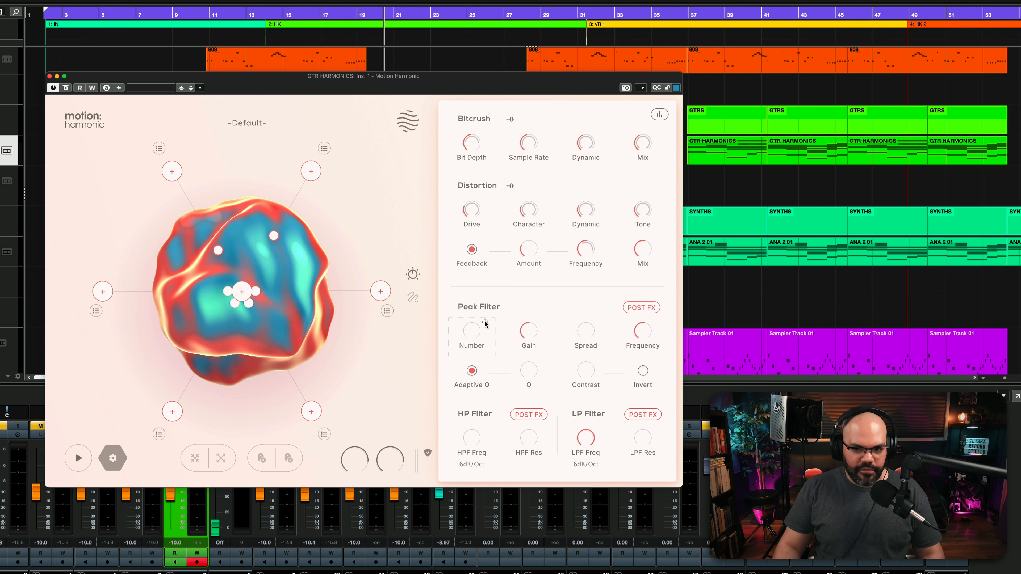
left_click_drag(484, 323, 246, 287)
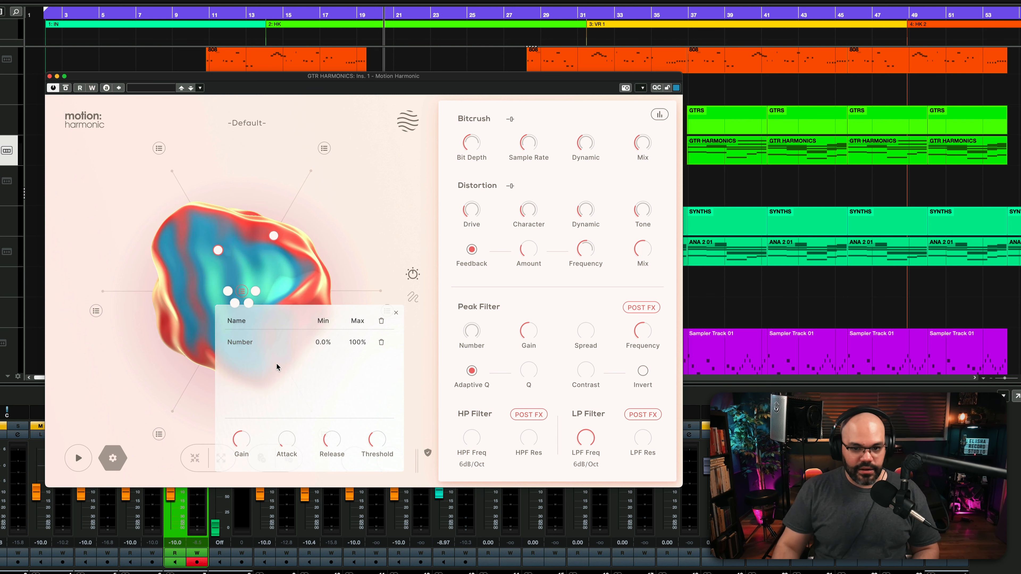
left_click_drag(642, 330, 244, 300)
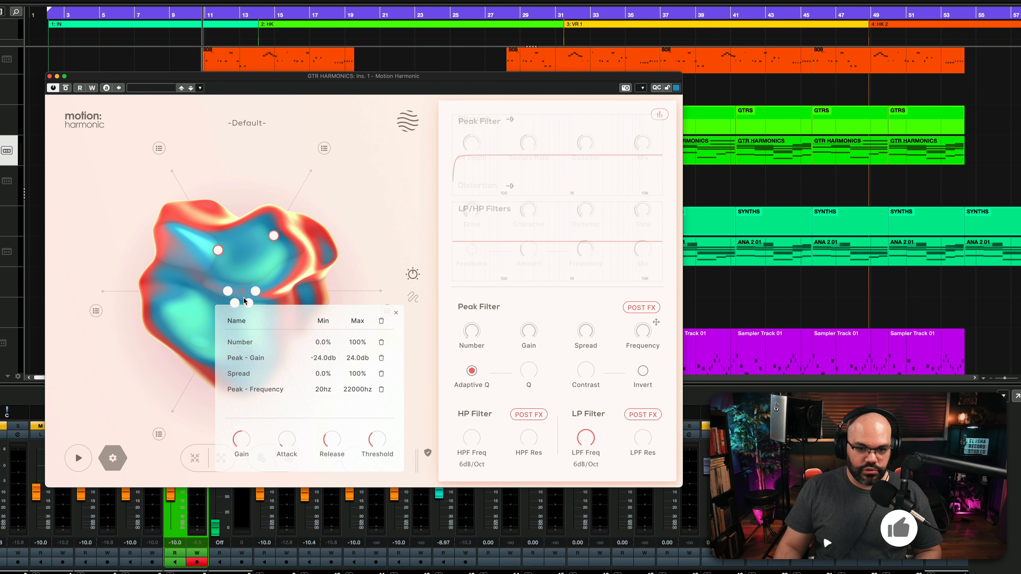
Play the track, set the Peak Filter's Contrast to 31.8 % and try its Invert option.
key("space")
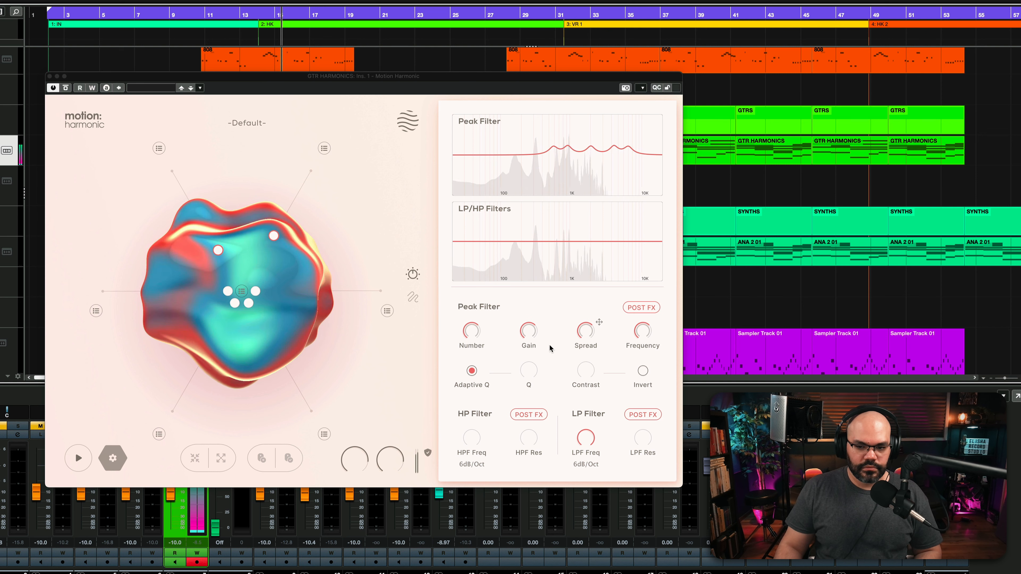
left_click(531, 370)
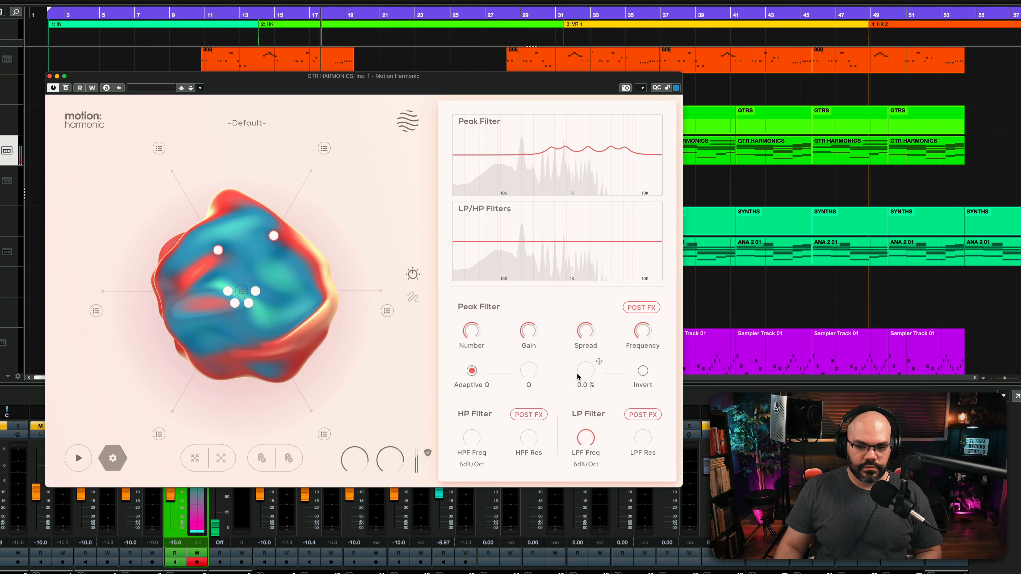
left_click_drag(577, 375, 603, 379)
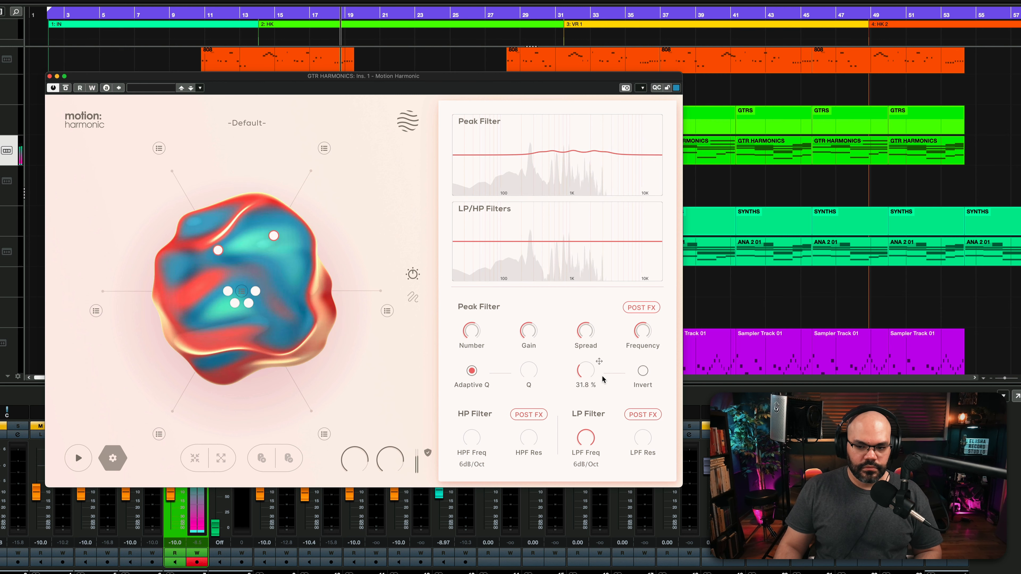
left_click(643, 372)
Turn the Bitcrush and Distortion effects back on.
mouse_move(463, 259)
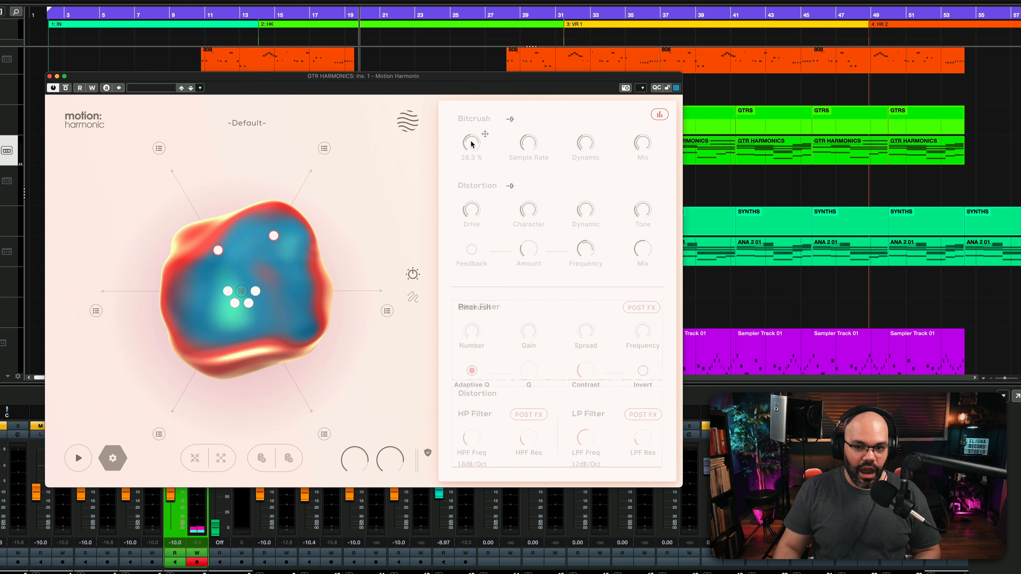
left_click(452, 118)
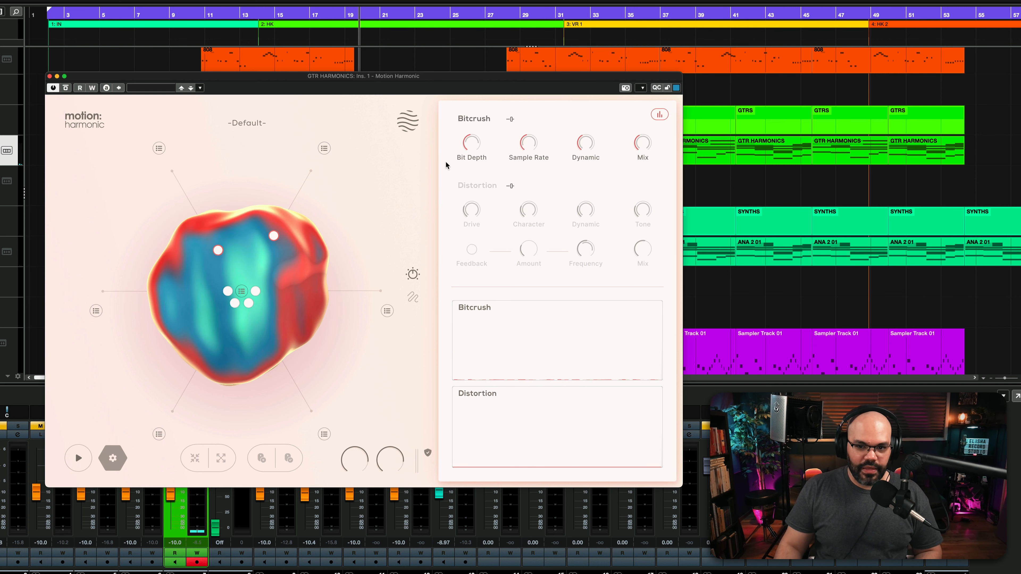
left_click(453, 186)
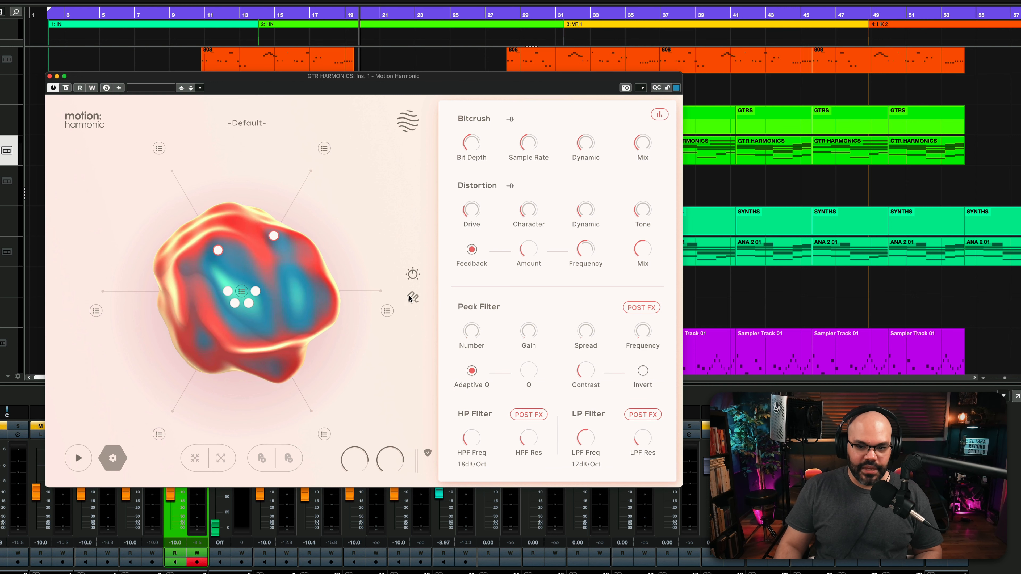
Go back to the cursor and path settings and delete the elliptical path.
left_click(412, 296)
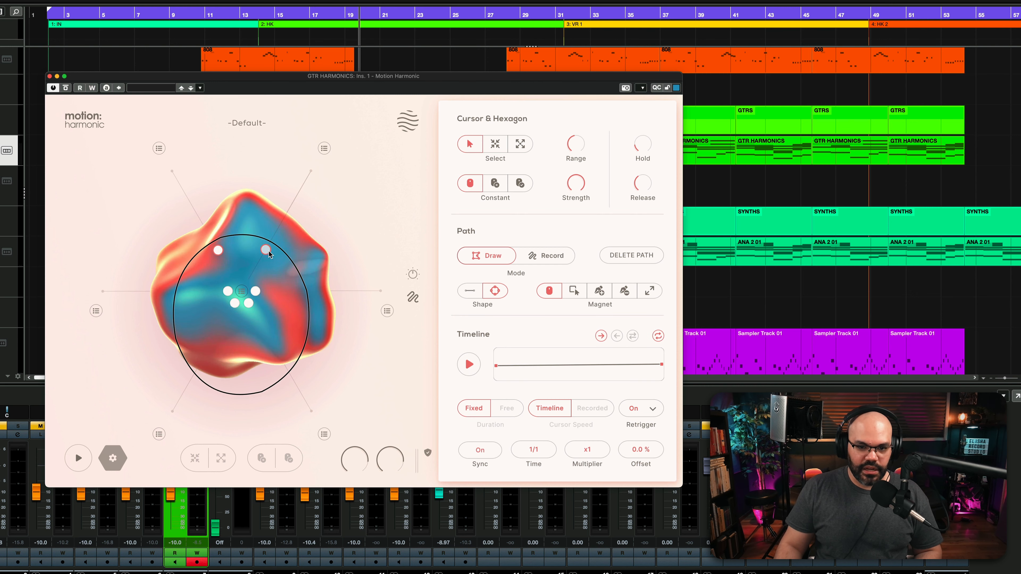
left_click(629, 257)
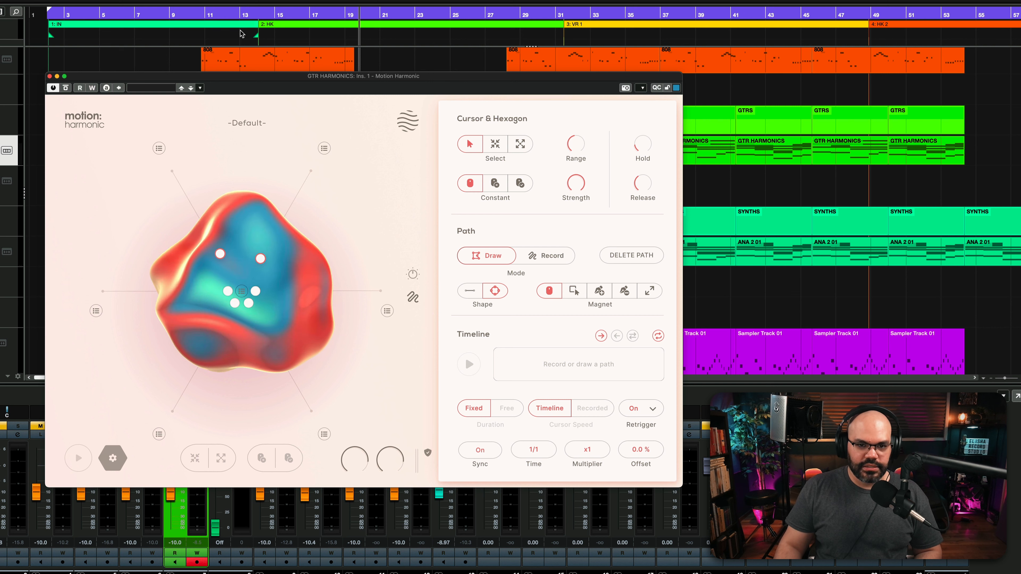
Play the song from around bar 10 while moving the upper-left and upper-right nodes outward along their axes.
left_click(197, 16)
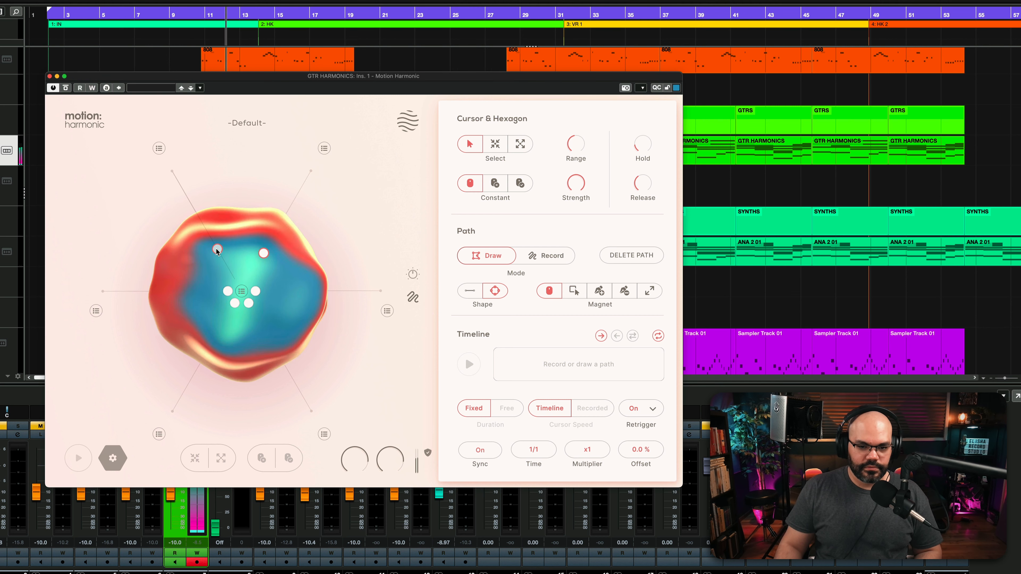
left_click_drag(261, 252, 204, 225)
mouse_move(268, 245)
left_mouse_down()
mouse_move(279, 246)
mouse_move(292, 196)
mouse_move(278, 248)
left_mouse_up()
Switch the path mode to Record and, with the cursor set to Attract, record a sweeping cursor movement across the hexagon.
left_click(551, 255)
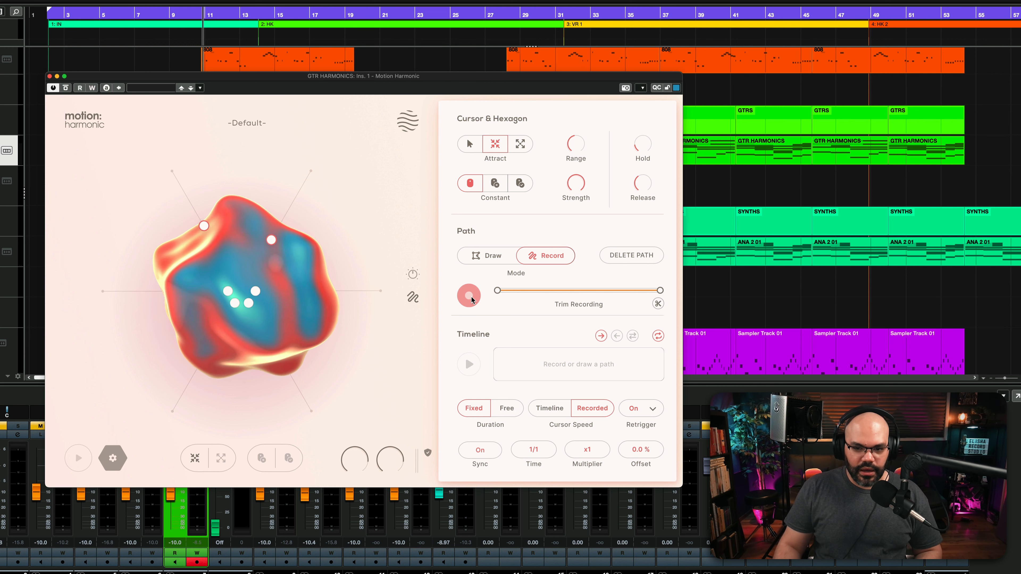
mouse_move(350, 244)
left_mouse_down()
mouse_move(217, 180)
mouse_move(141, 296)
mouse_move(201, 335)
mouse_move(334, 282)
mouse_move(193, 265)
mouse_move(267, 247)
left_mouse_up()
mouse_move(203, 320)
left_mouse_down()
mouse_move(273, 354)
mouse_move(278, 317)
mouse_move(257, 181)
mouse_move(316, 306)
mouse_move(219, 308)
mouse_move(374, 320)
left_mouse_up()
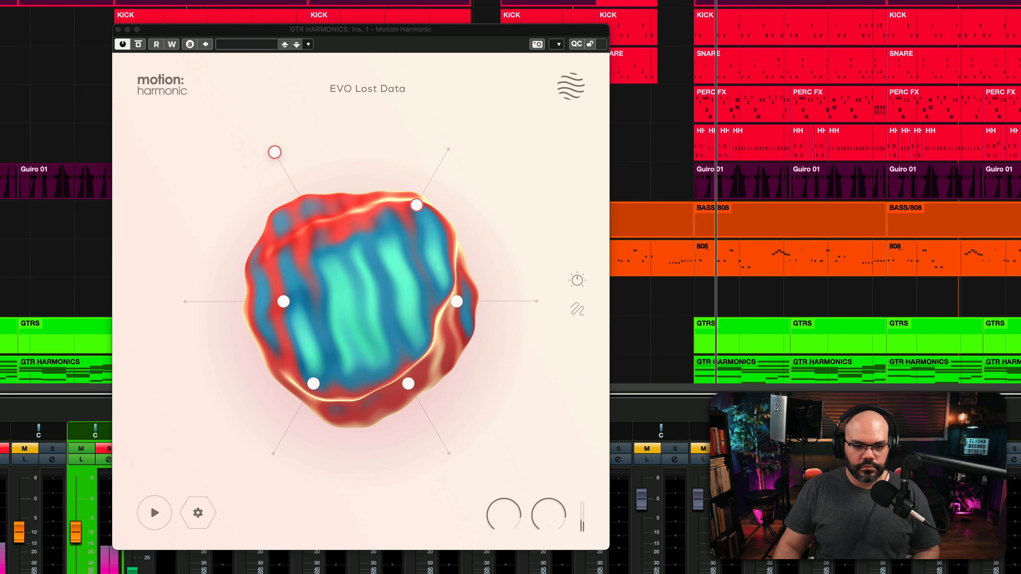
Audition the presets EVO Lost Data, EVO Open and Close and EVO Opening Hat on the playing guitar harmonics, sweeping the cursor through the hexagon.
scroll(815, 192, "down", 3)
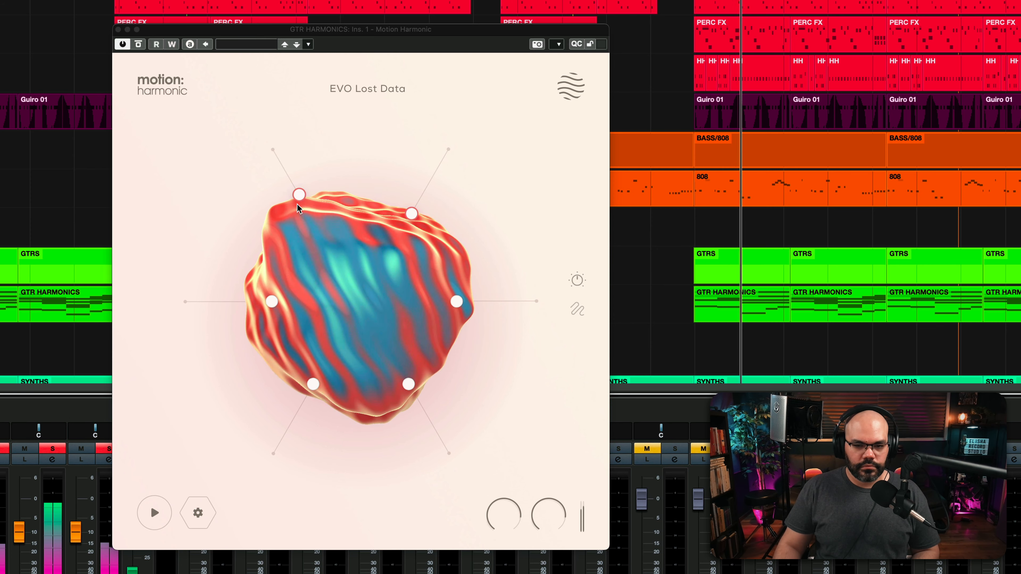
left_click_drag(299, 194, 376, 323)
mouse_move(358, 89)
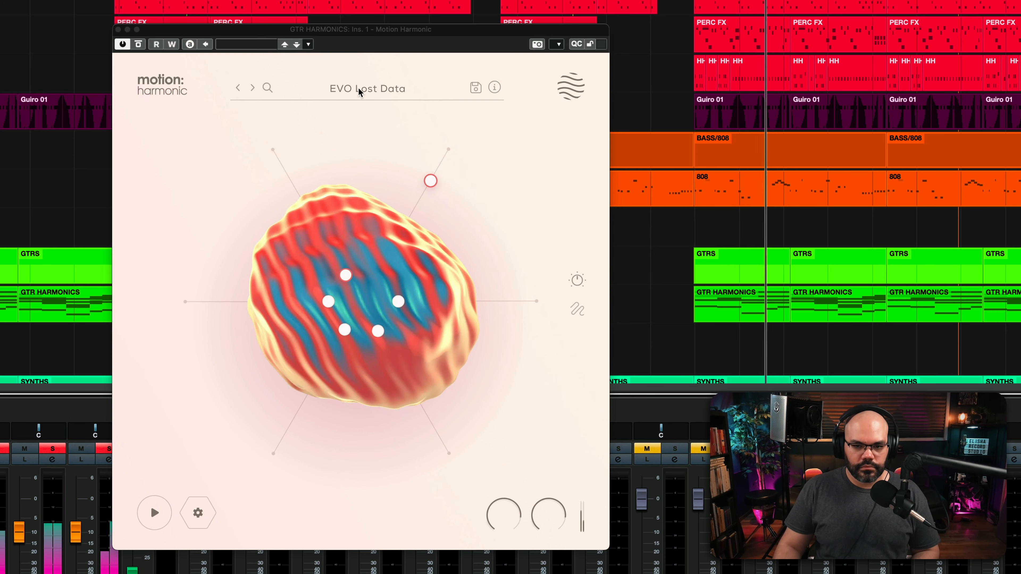
left_click(254, 88)
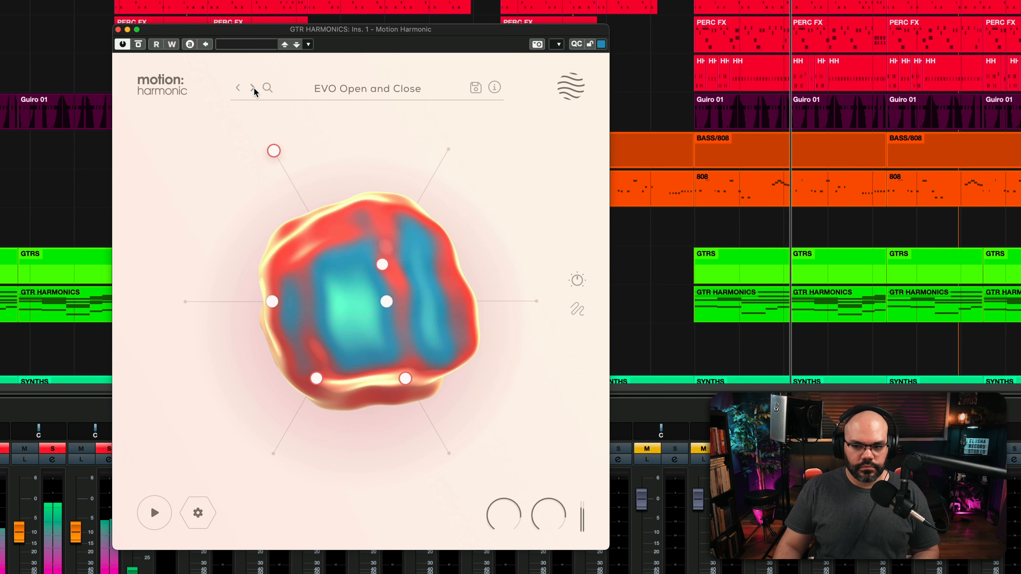
left_click(253, 88)
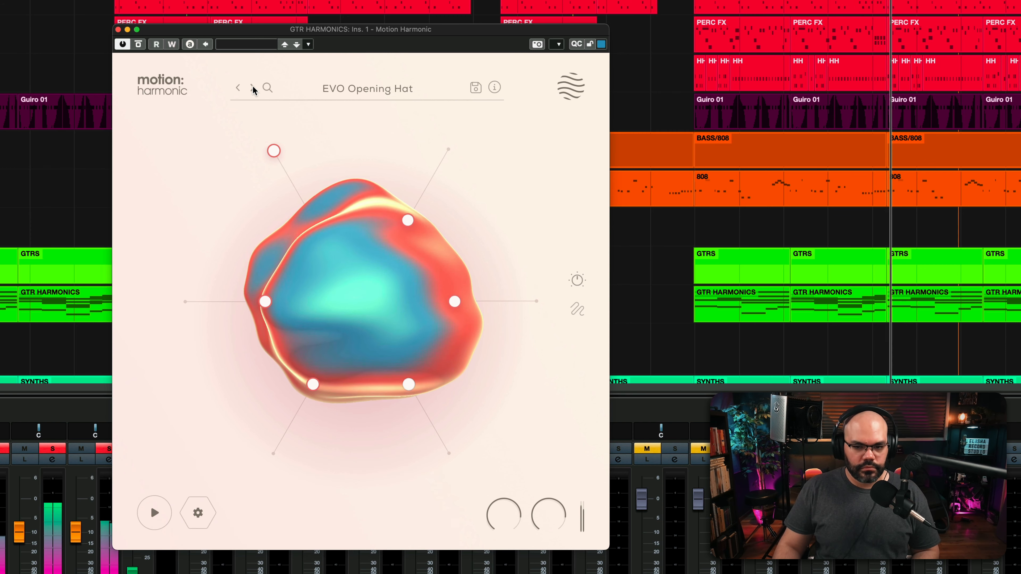
left_click_drag(310, 196, 403, 321)
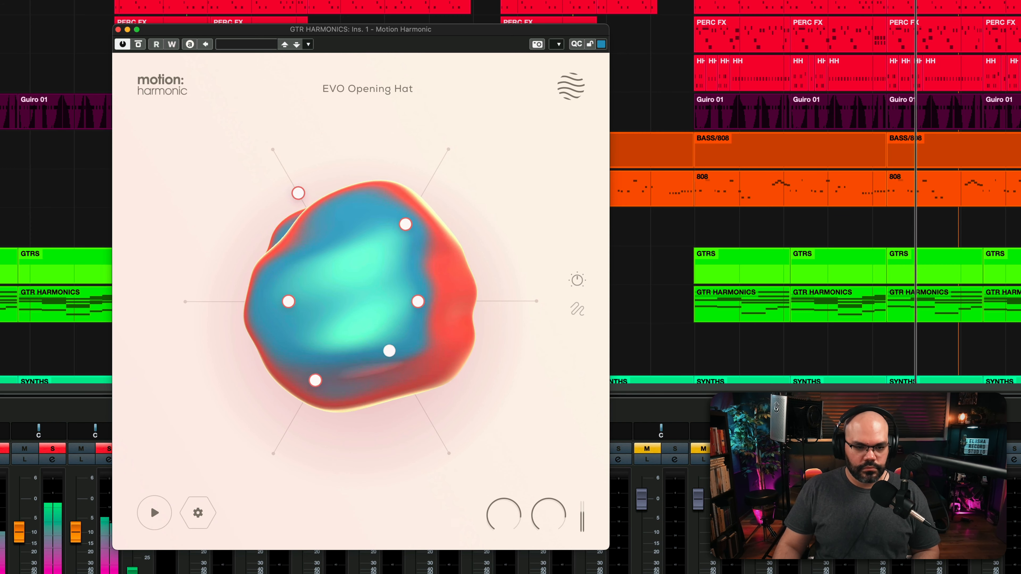
Unsolo the guitar harmonics channel and close its Motion Harmonic window.
left_click(106, 449)
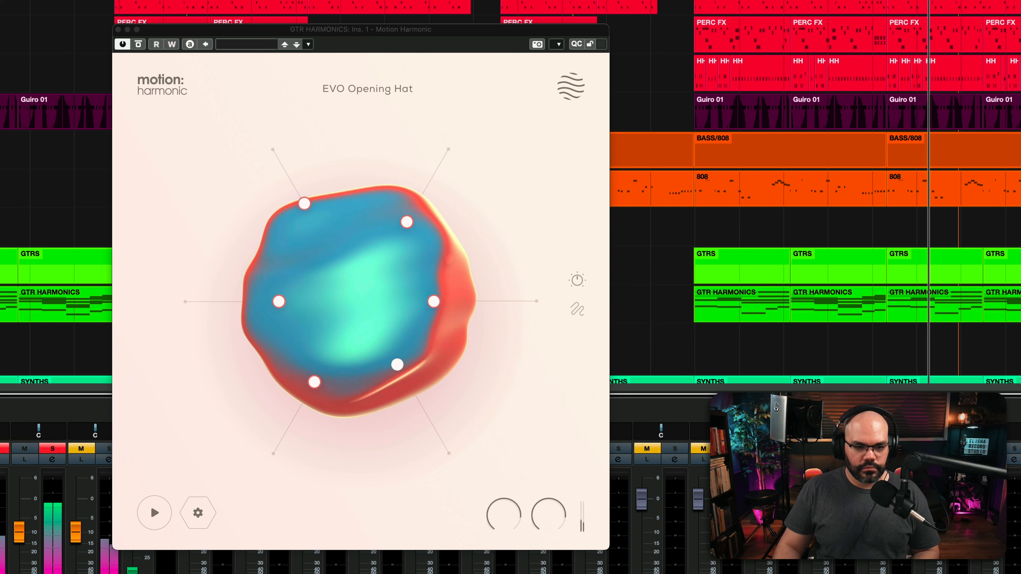
left_click(118, 29)
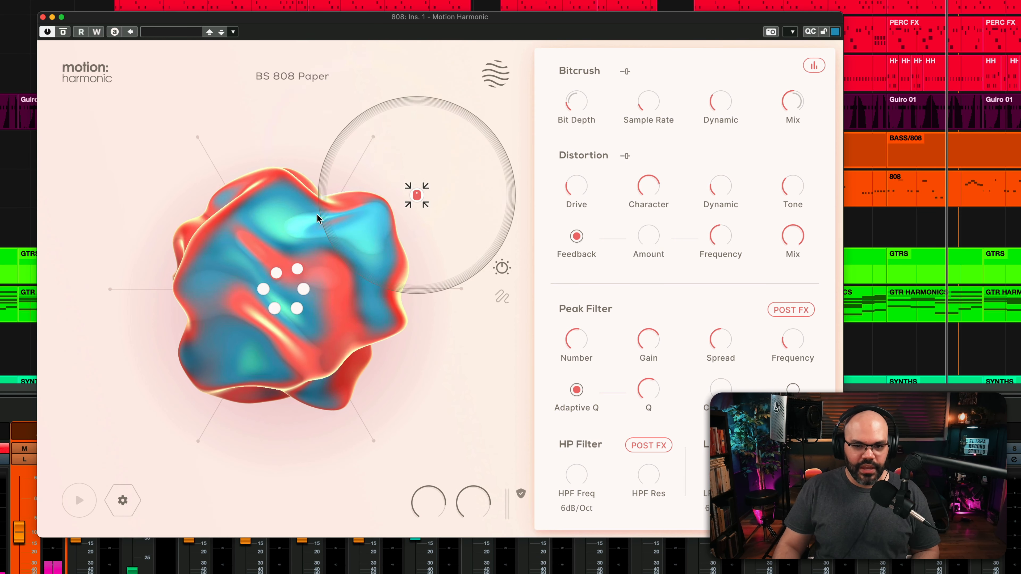
Replay the 808 track from an earlier position with the BS 808 Paper preset and listen to its Motion Harmonic effect.
mouse_move(271, 72)
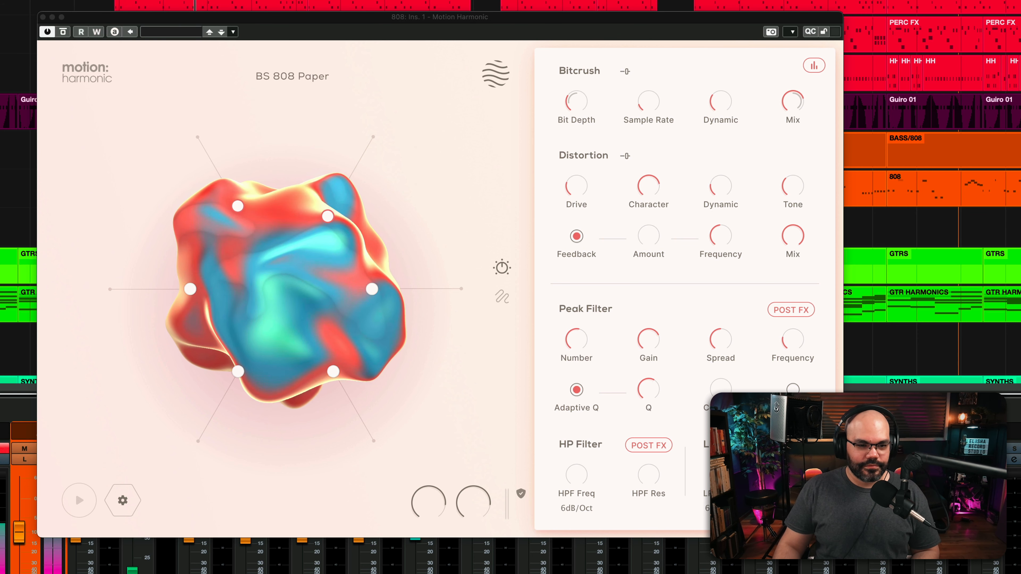
left_click(85, 71)
left_click(181, 1)
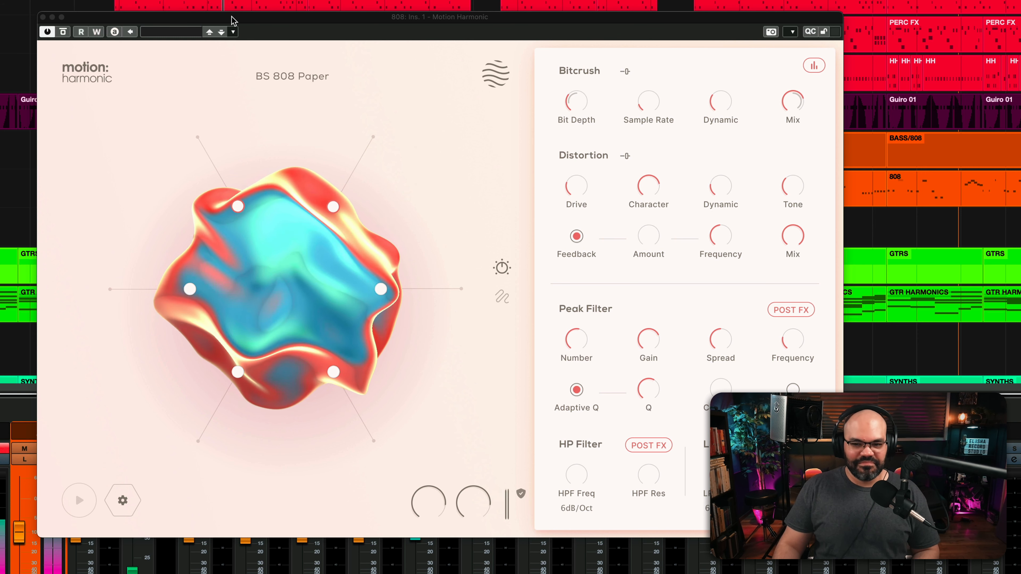
left_click(85, 76)
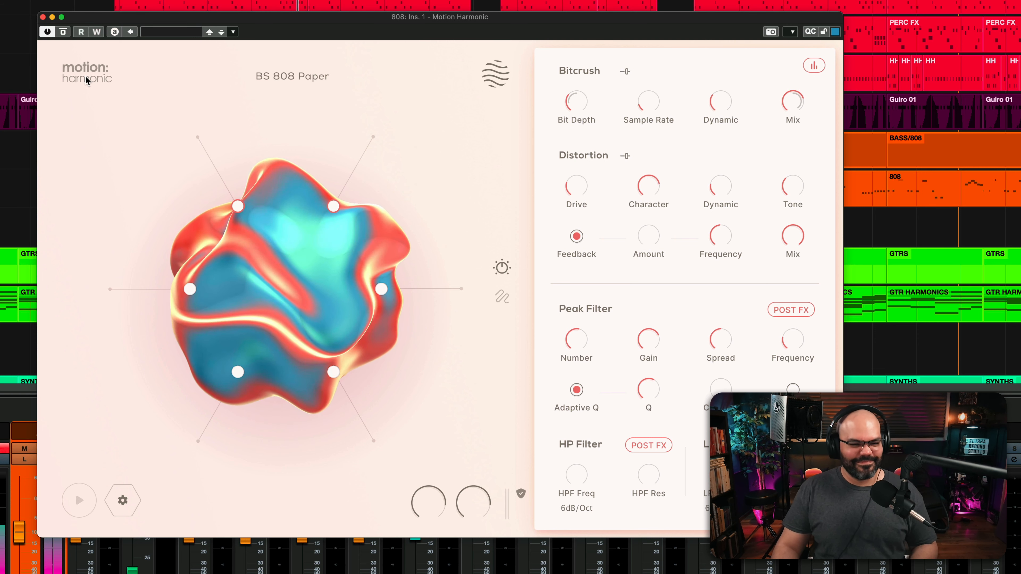
left_click(78, 3)
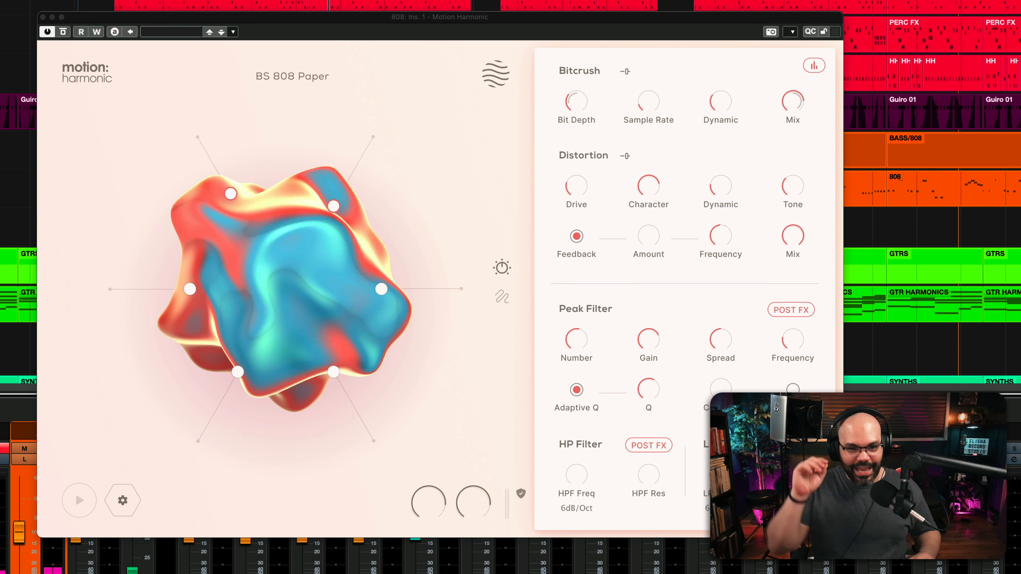